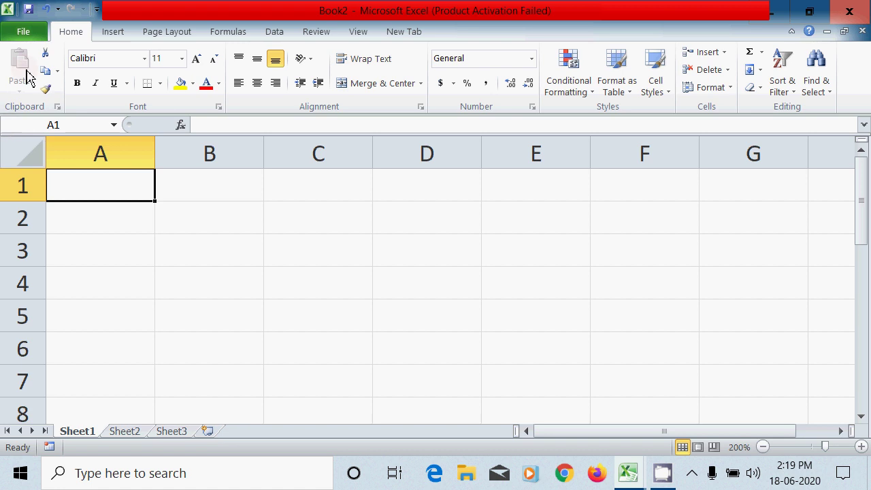
# Search online templates for SIMPLE BILL and create a workbook from 'Invoice that calculates total'
pyautogui.click(24, 34)
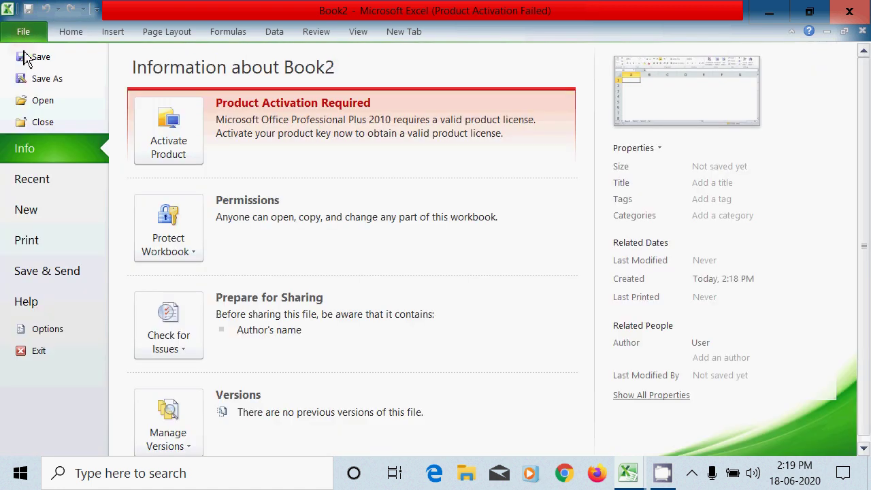
pyautogui.click(27, 210)
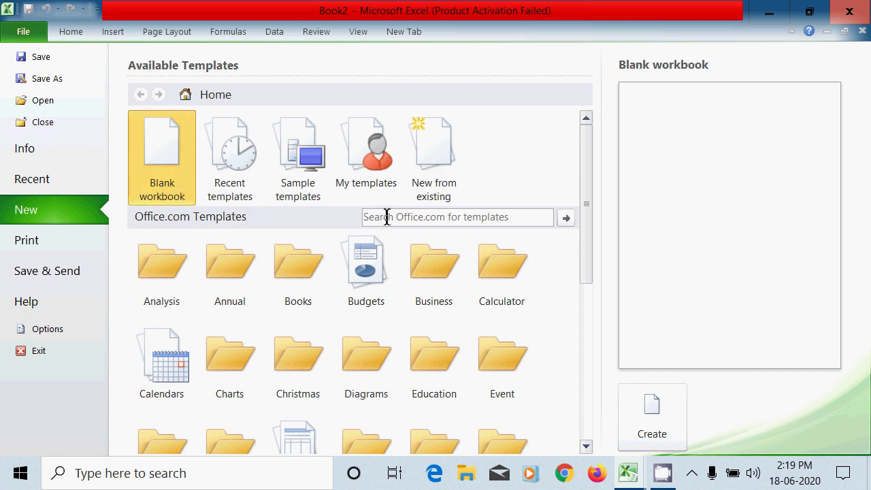
pyautogui.click(418, 218)
pyautogui.write('SIM')
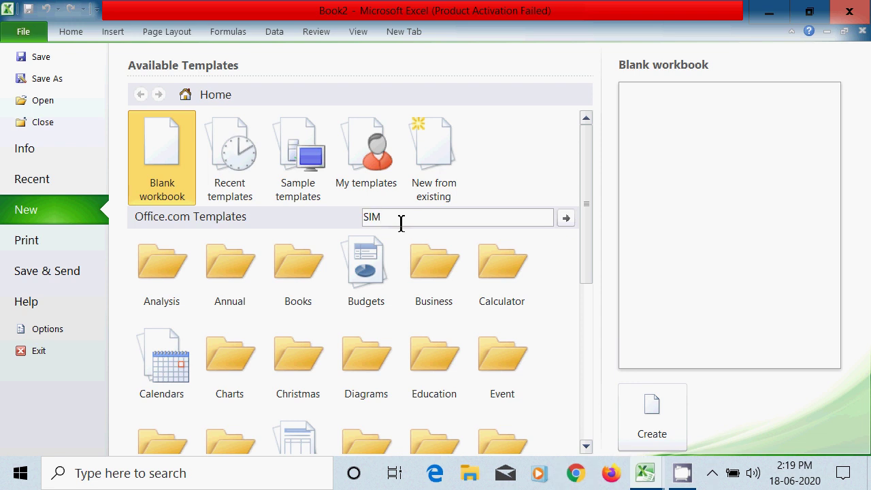
pyautogui.write('PLE BILL')
pyautogui.press('Return')
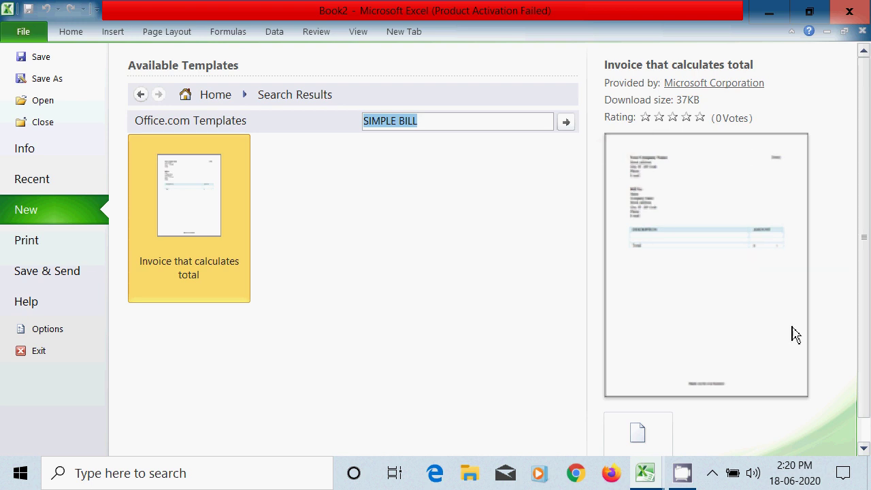
pyautogui.click(641, 441)
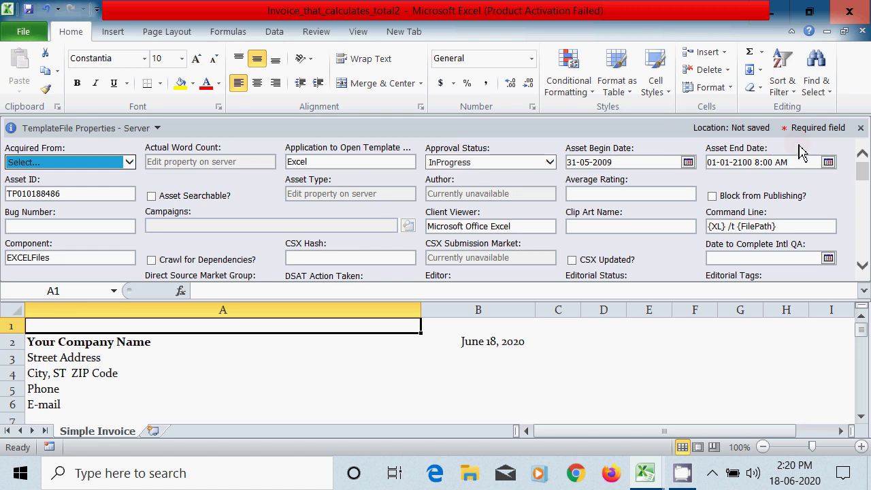
# Close the template properties panel and scroll through the Simple Invoice sheet
pyautogui.click(861, 128)
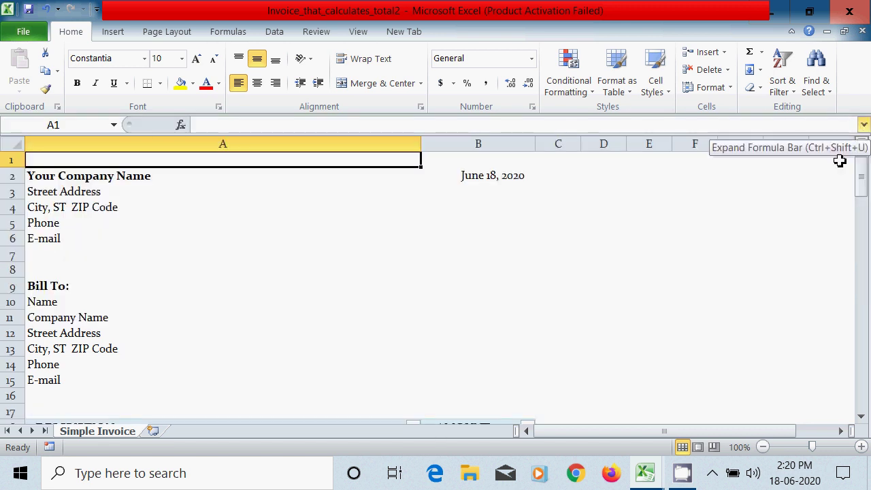
pyautogui.scroll(-6, 384, 265)
pyautogui.scroll(6, 385, 265)
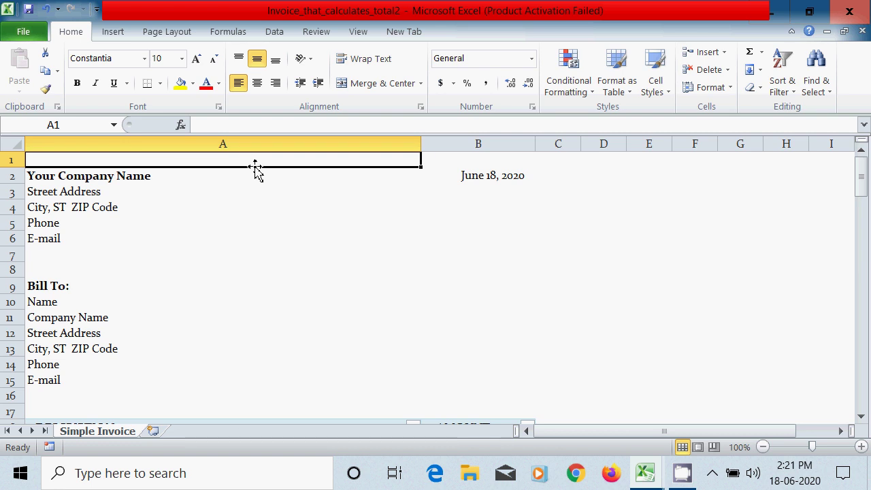
# Enter INVOICE in A1 and enlarge it to 22-point text
pyautogui.write('IN')
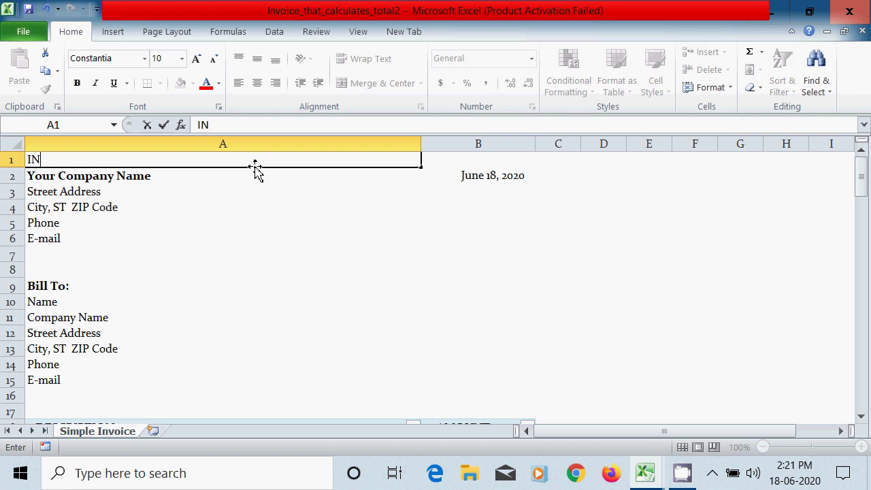
pyautogui.write('VOICE')
pyautogui.click(255, 252)
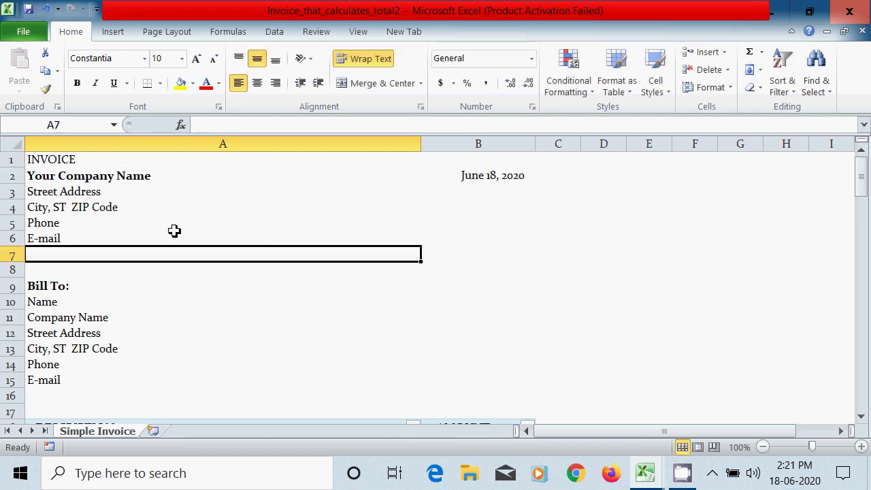
pyautogui.click(88, 159)
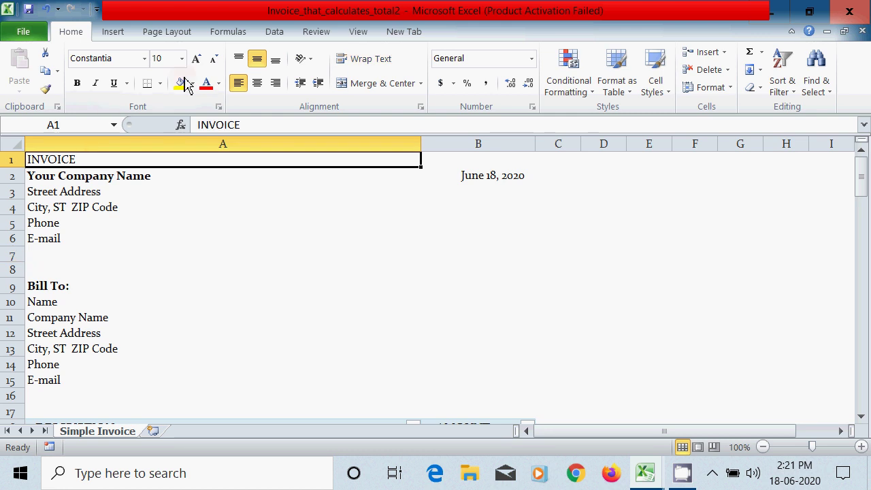
pyautogui.click(196, 60)
pyautogui.click(196, 61)
pyautogui.click(201, 63)
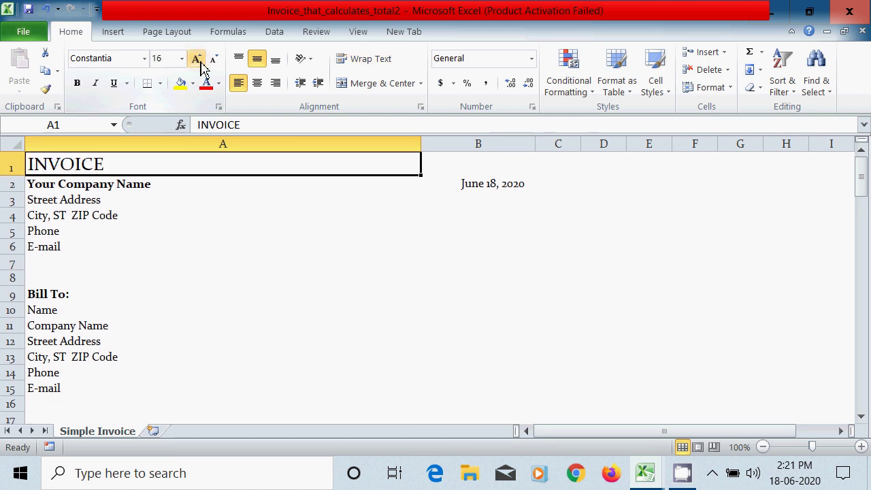
pyautogui.click(201, 63)
pyautogui.click(201, 63)
pyautogui.click(201, 64)
pyautogui.click(201, 63)
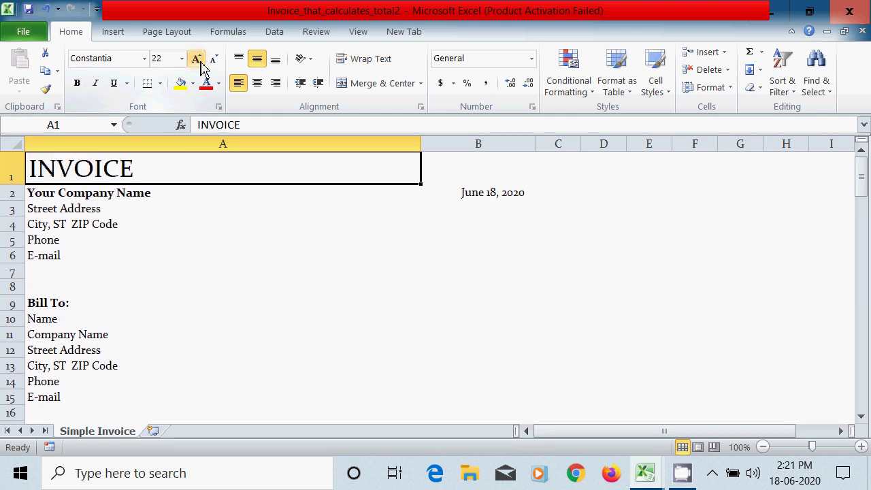
# Center the INVOICE heading in cell A1
pyautogui.click(260, 86)
pyautogui.click(260, 292)
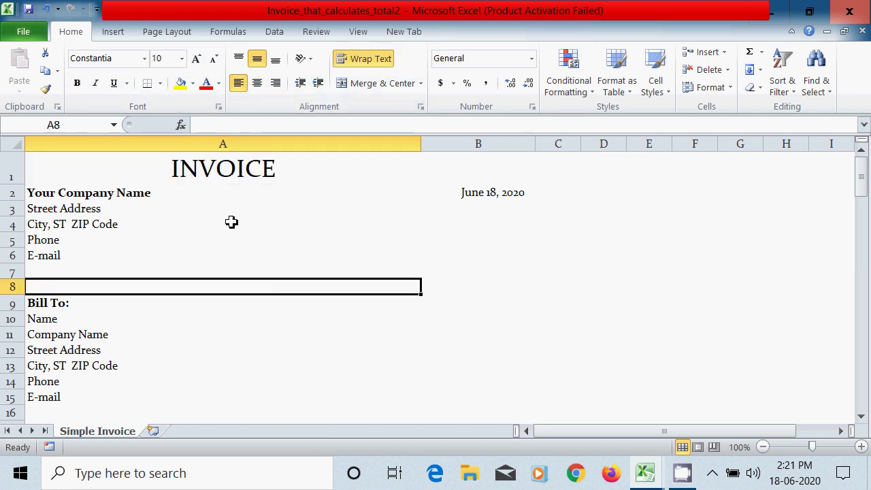
pyautogui.click(248, 169)
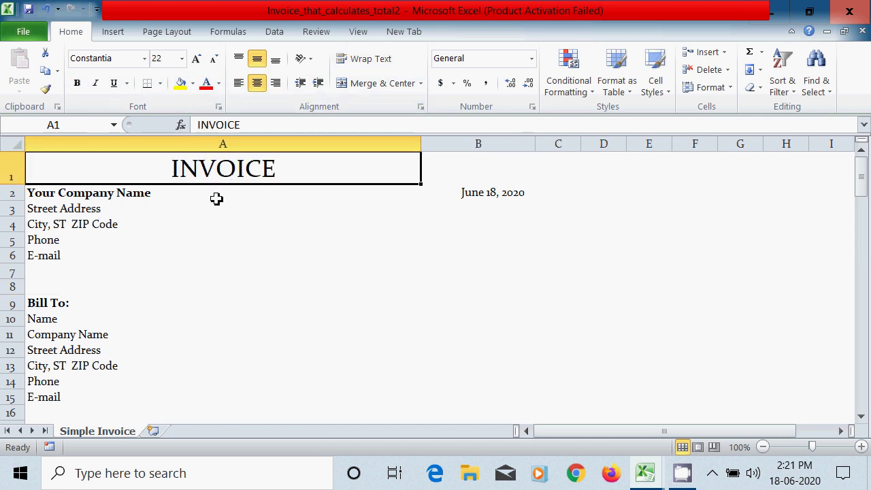
pyautogui.click(131, 202)
pyautogui.click(128, 194)
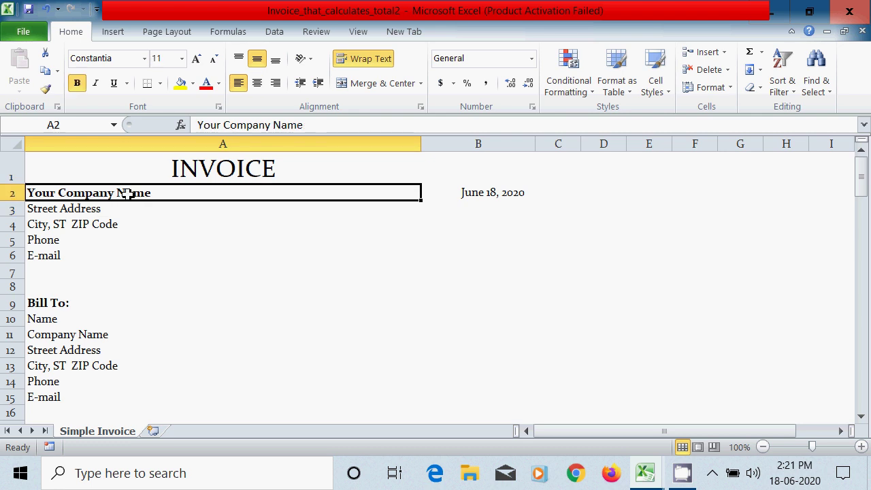
# Enter seller RAM & CO with its street and city in A2–A4
pyautogui.write('RAM')
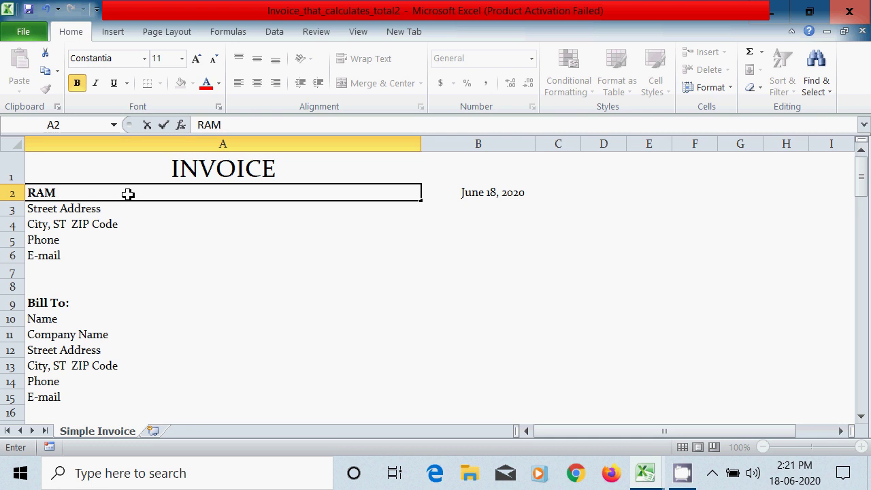
pyautogui.write(' & CO')
pyautogui.click(94, 212)
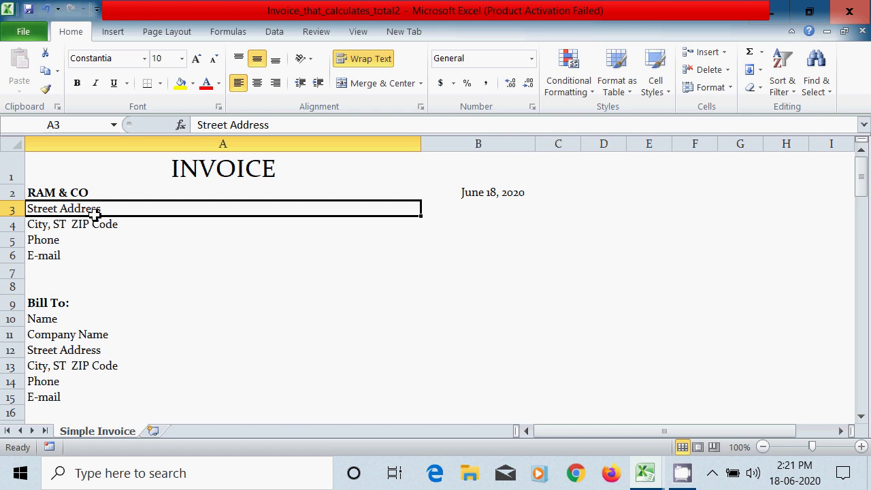
pyautogui.write('NORTH ST')
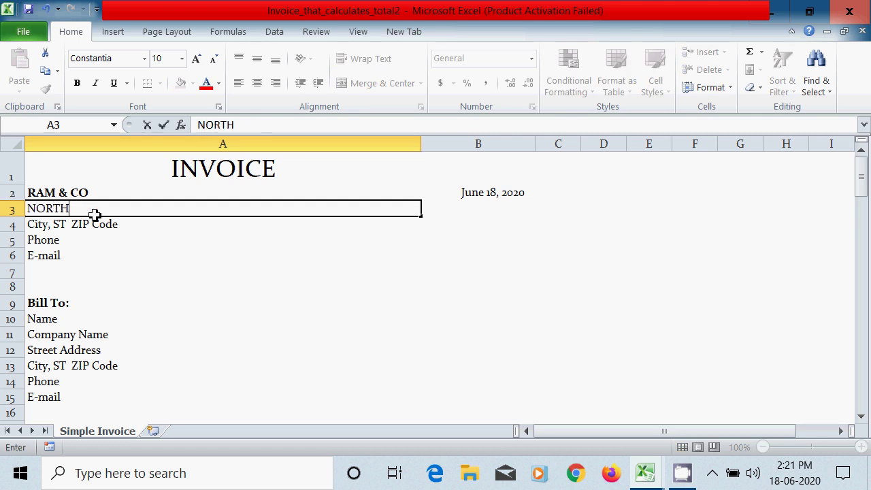
pyautogui.click(94, 230)
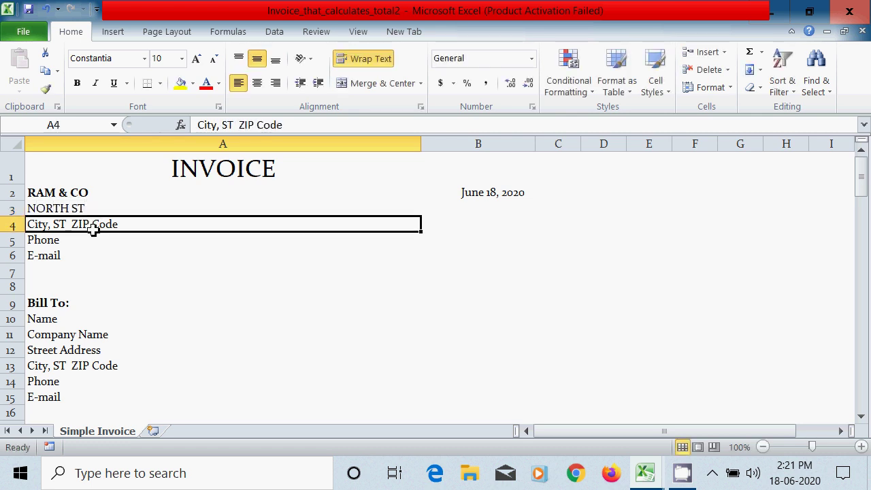
pyautogui.write('TRICHY')
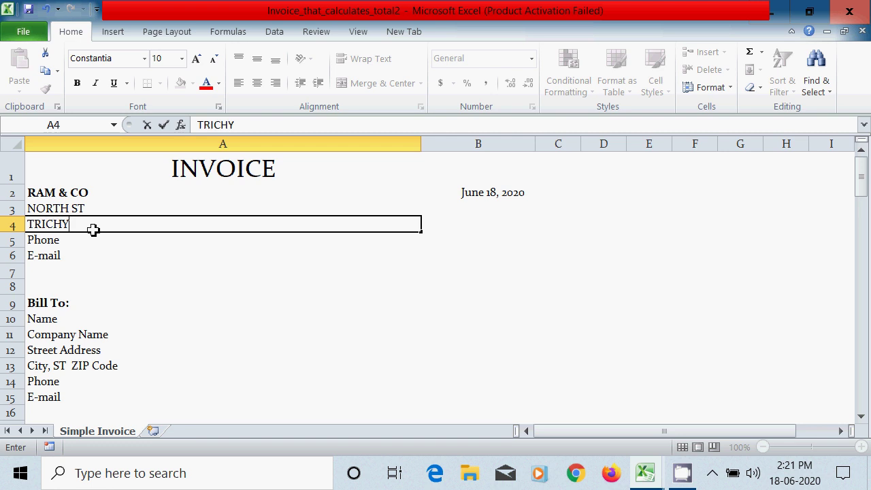
pyautogui.click(60, 241)
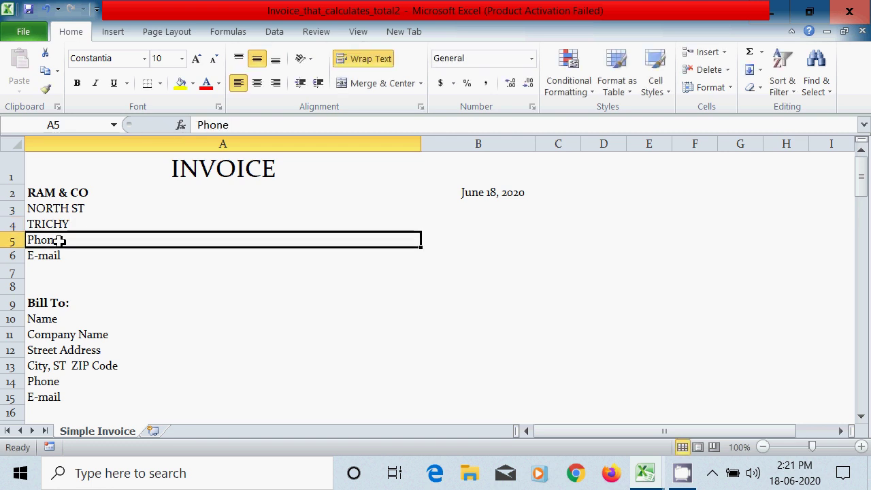
pyautogui.click(68, 259)
pyautogui.press('Down')
pyautogui.press('Down')
pyautogui.click(67, 259)
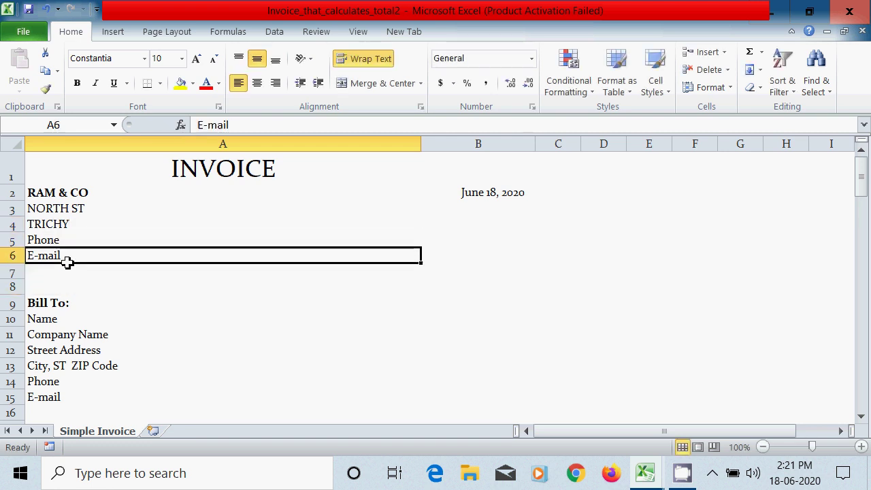
# Enter the customer's name under Bill To in A10 and check B2's =TODAY() date
pyautogui.click(55, 320)
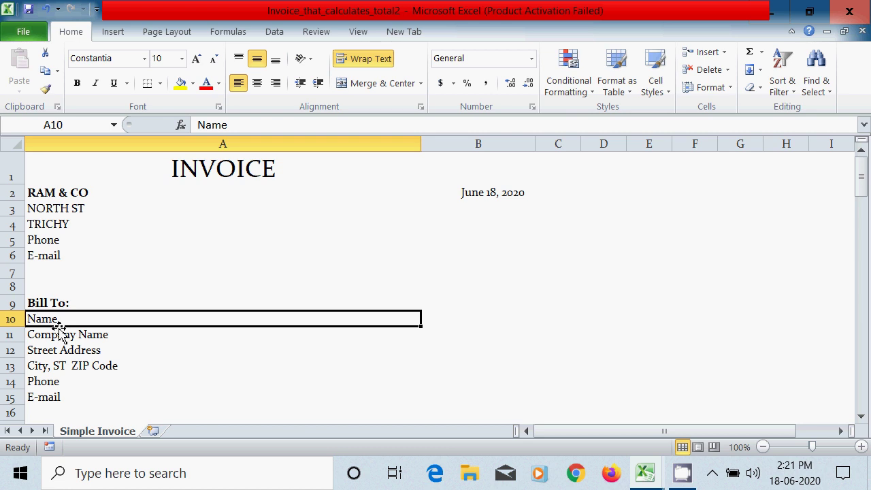
pyautogui.write('RAJESH')
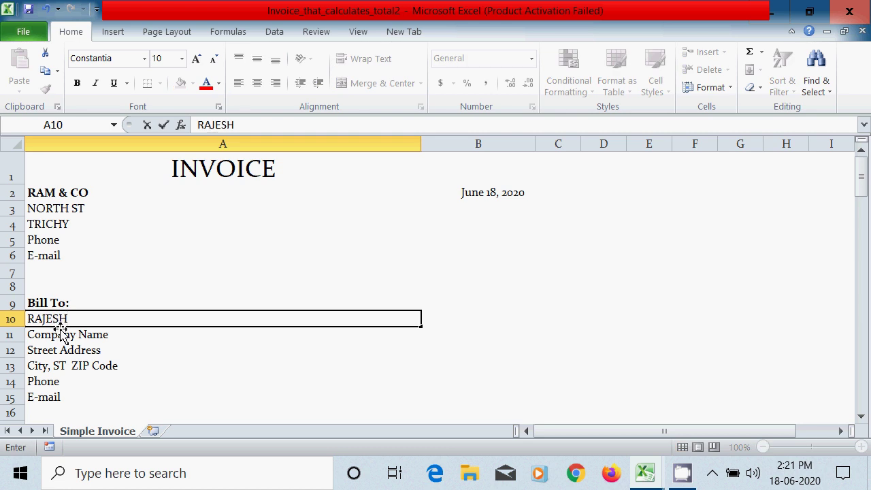
pyautogui.press('Return')
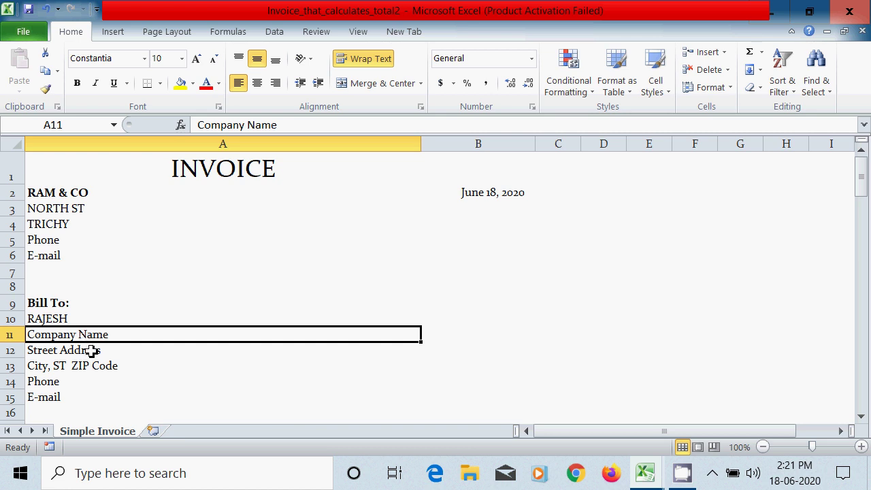
pyautogui.click(88, 355)
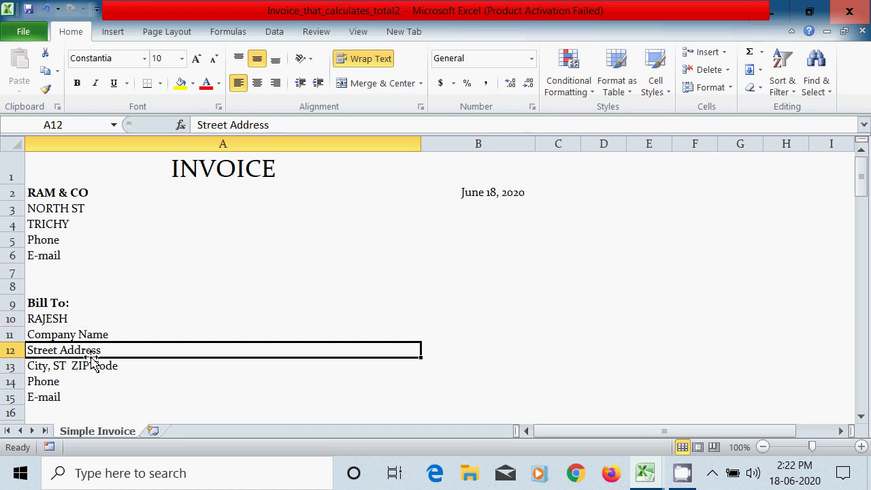
pyautogui.click(88, 365)
pyautogui.click(61, 383)
pyautogui.click(64, 399)
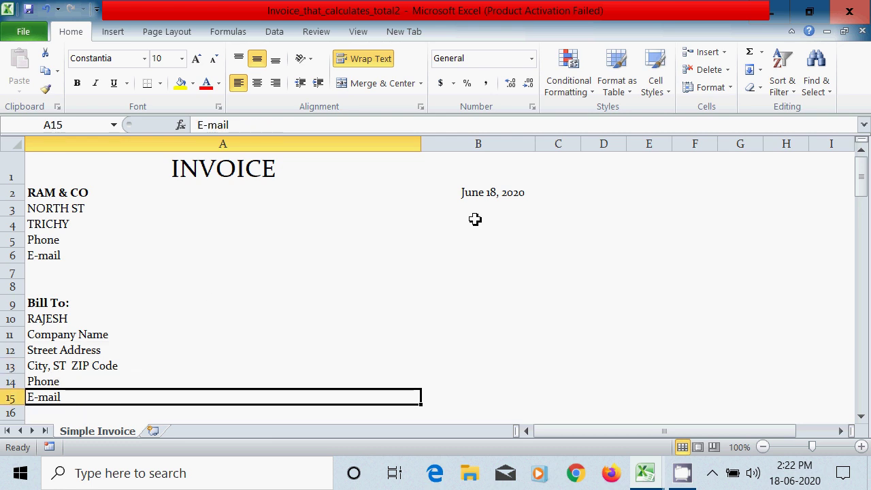
pyautogui.click(491, 195)
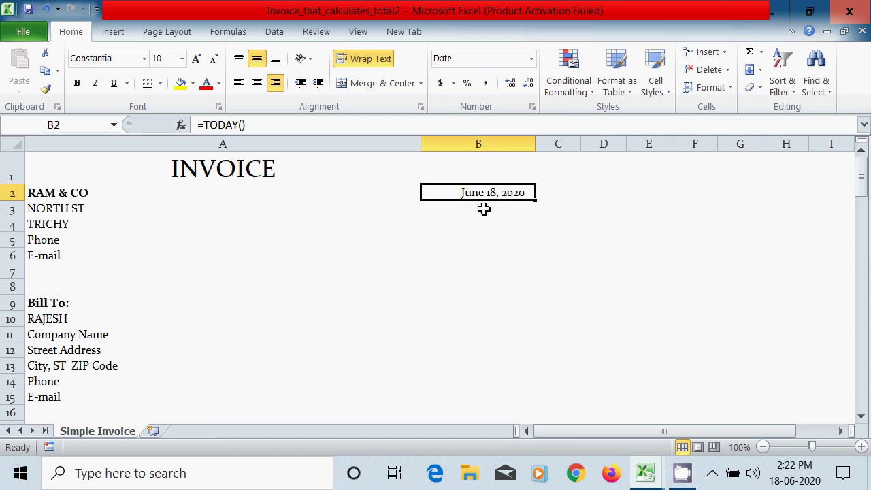
pyautogui.scroll(-3, 256, 300)
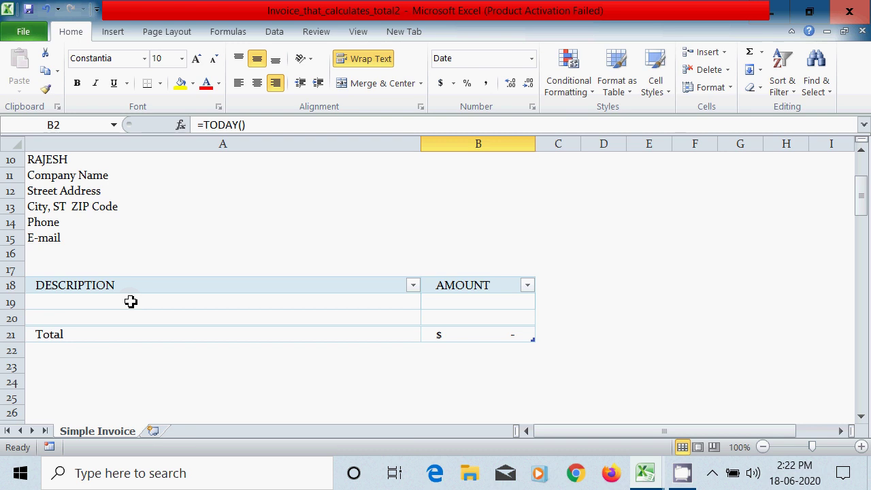
pyautogui.click(95, 284)
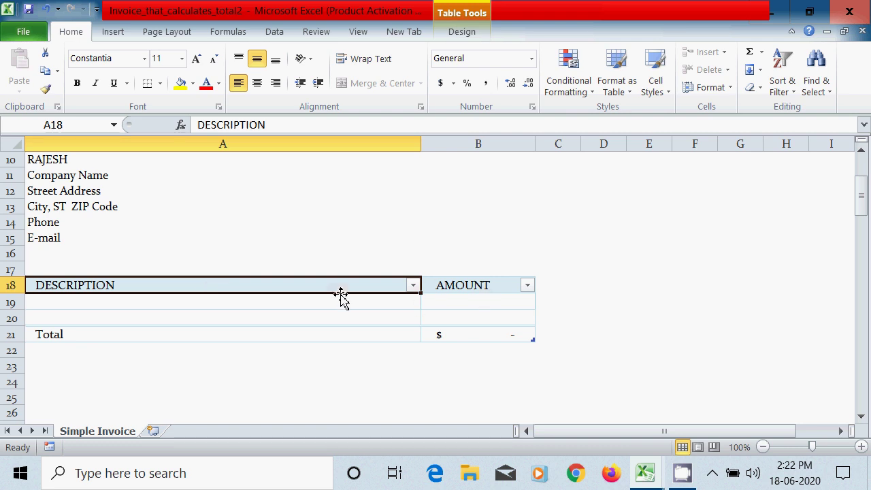
pyautogui.scroll(3, 211, 278)
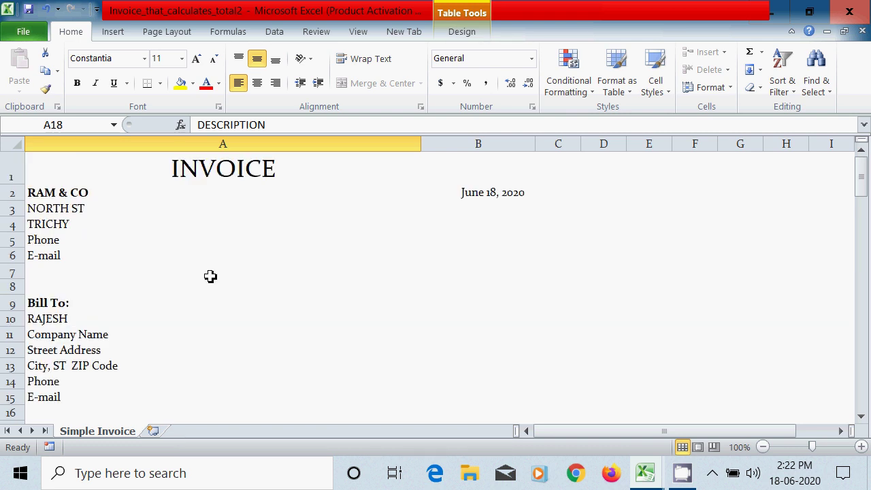
pyautogui.click(225, 145)
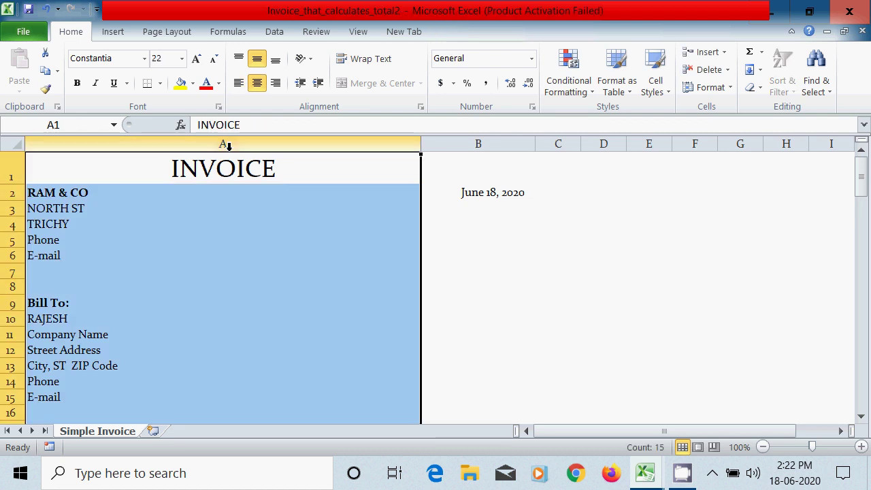
pyautogui.scroll(-5, 231, 296)
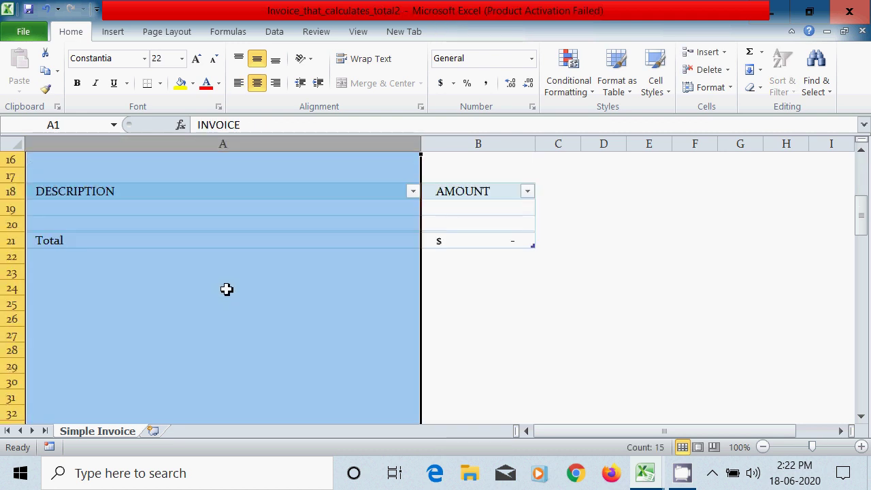
pyautogui.scroll(5, 226, 290)
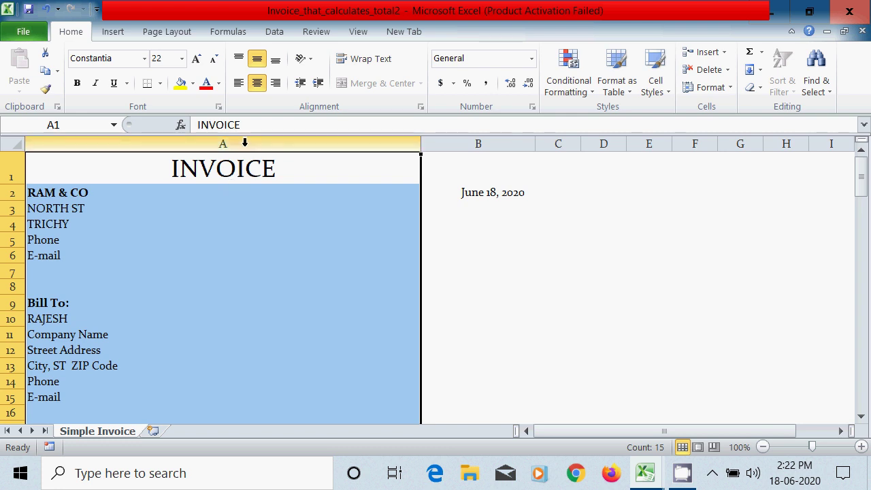
pyautogui.scroll(-6, 336, 354)
pyautogui.scroll(5, 335, 354)
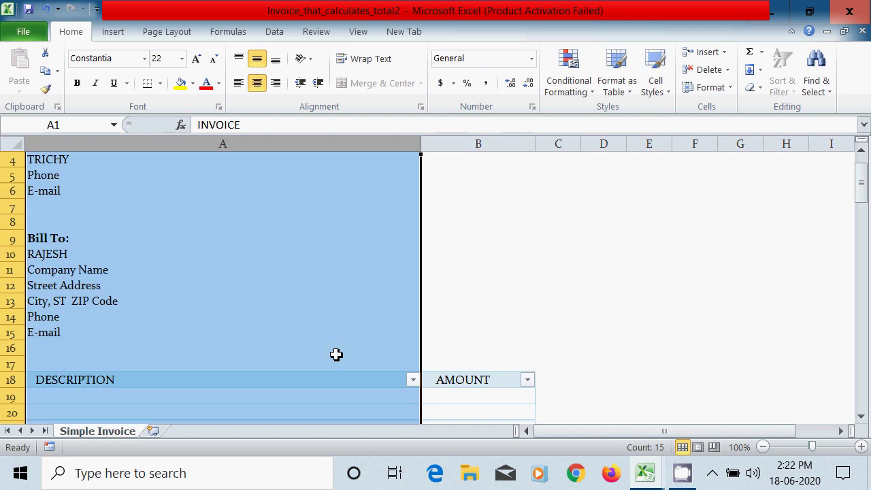
pyautogui.scroll(1, 336, 354)
pyautogui.click(460, 253)
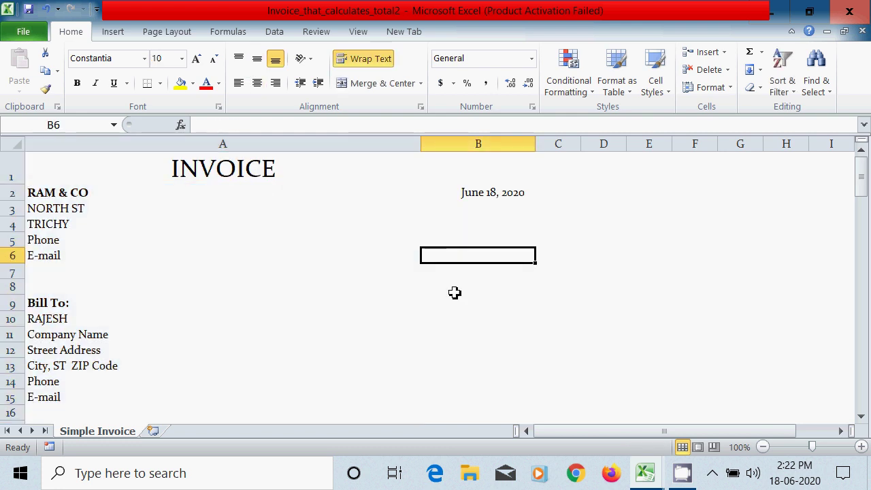
pyautogui.scroll(-4, 453, 292)
pyautogui.click(444, 256)
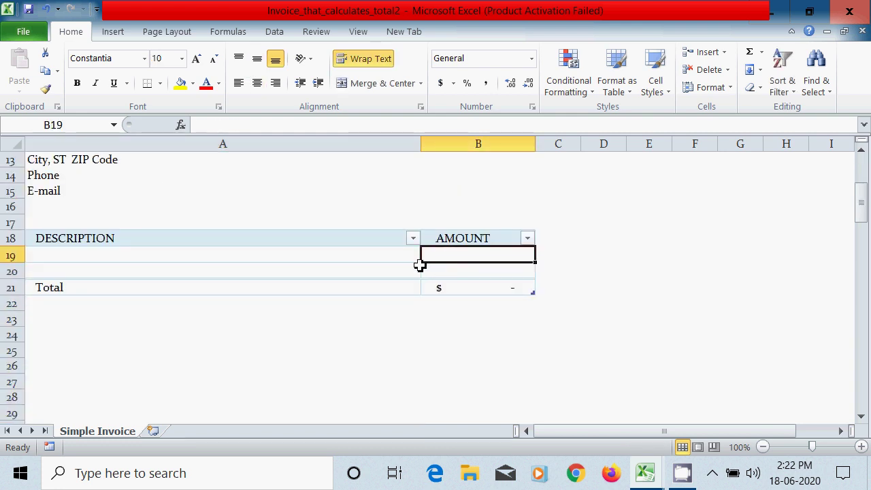
pyautogui.scroll(4, 340, 311)
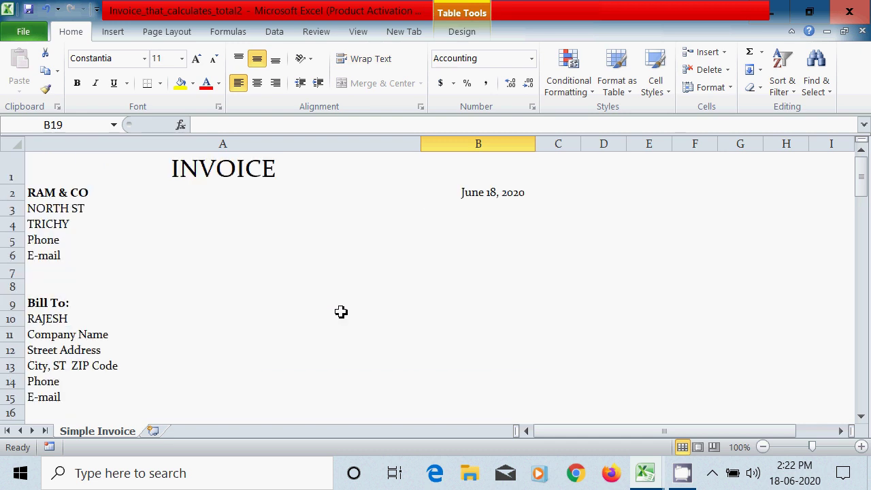
pyautogui.click(478, 145)
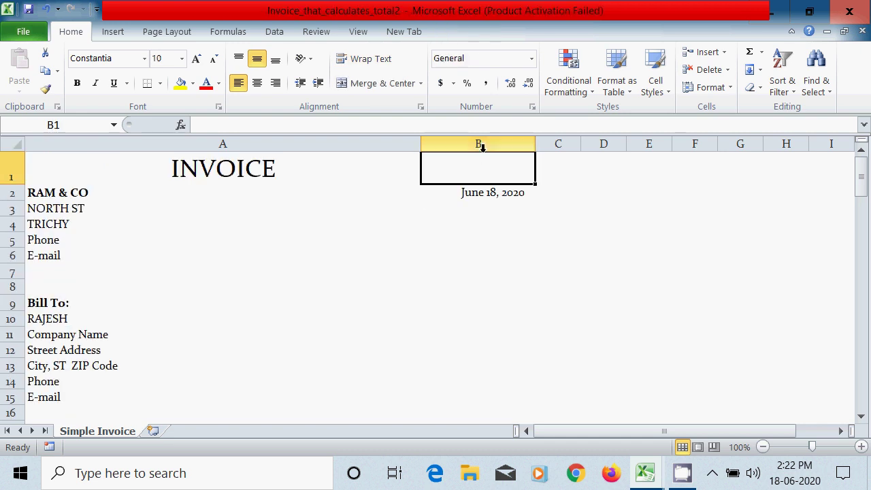
# Insert a new table column before AMOUNT and narrow it to about 13 wide
pyautogui.rightClick(461, 215)
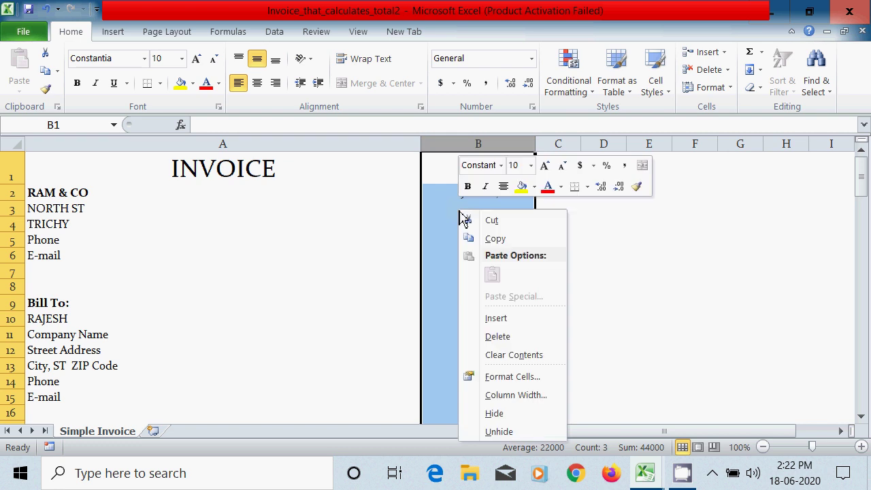
pyautogui.click(499, 318)
pyautogui.scroll(-3, 499, 327)
pyautogui.scroll(-2, 499, 327)
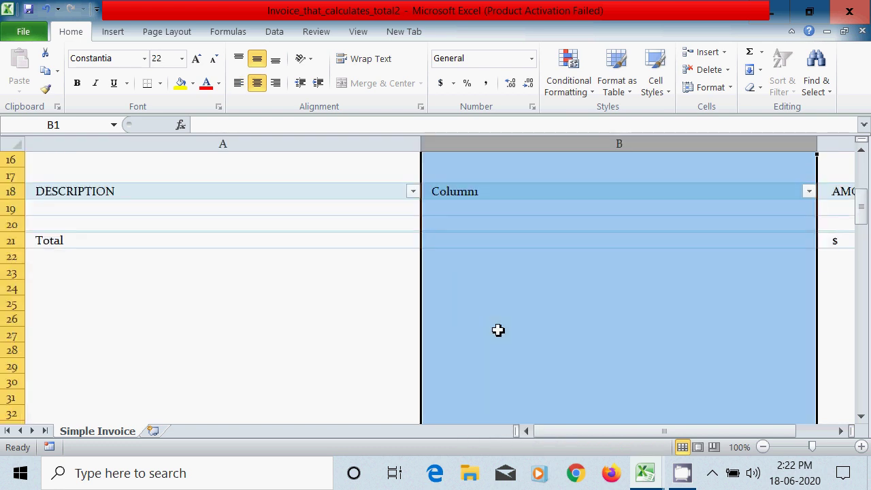
pyautogui.scroll(4, 498, 327)
pyautogui.scroll(1, 492, 361)
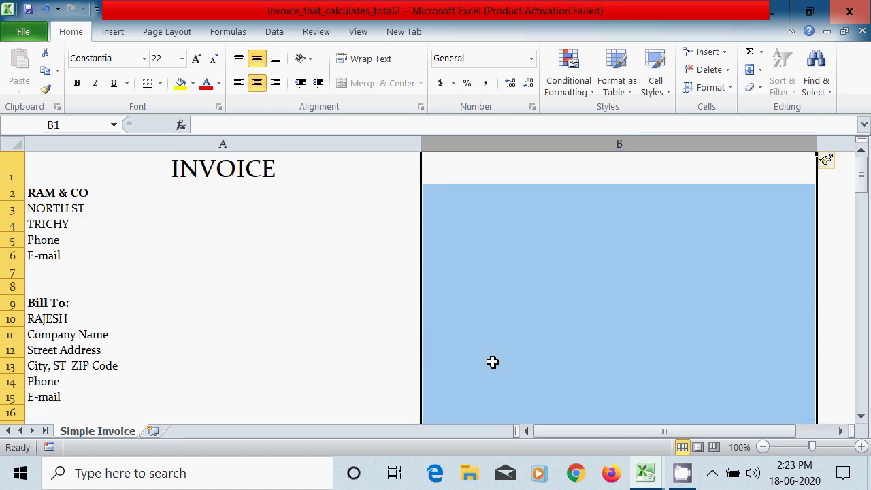
pyautogui.scroll(-1, 476, 333)
pyautogui.scroll(-2, 497, 327)
pyautogui.click(496, 337)
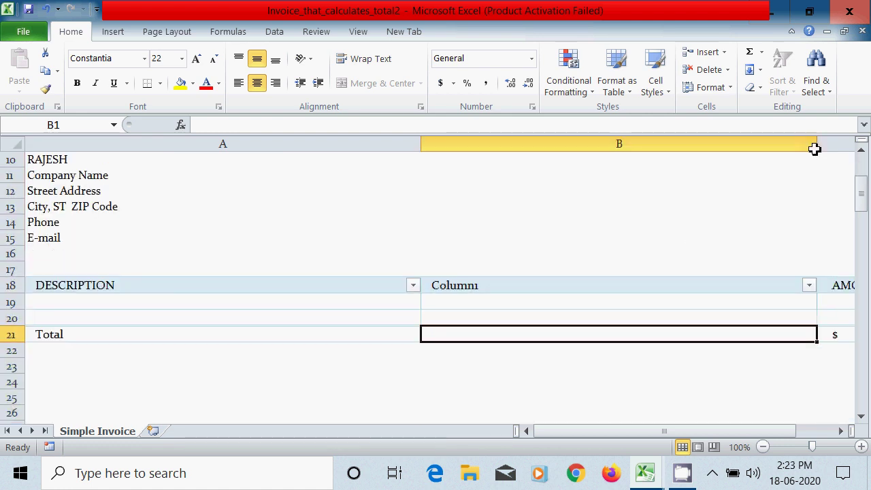
pyautogui.click(781, 195)
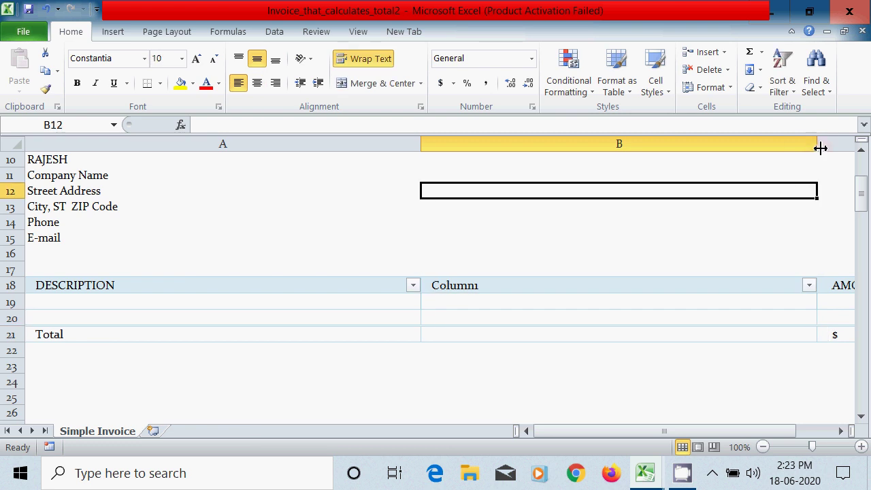
pyautogui.moveTo(820, 147); pyautogui.dragTo(503, 225)
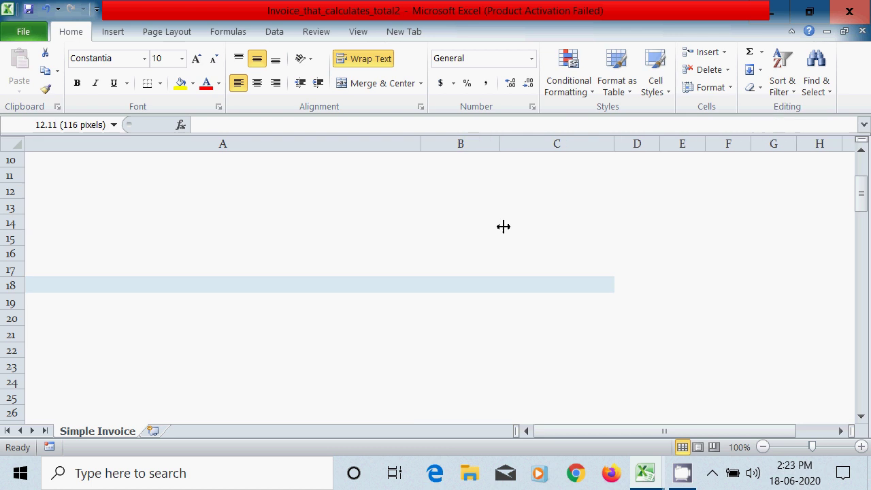
# Rename the new column header in B18 to QTY
pyautogui.click(192, 306)
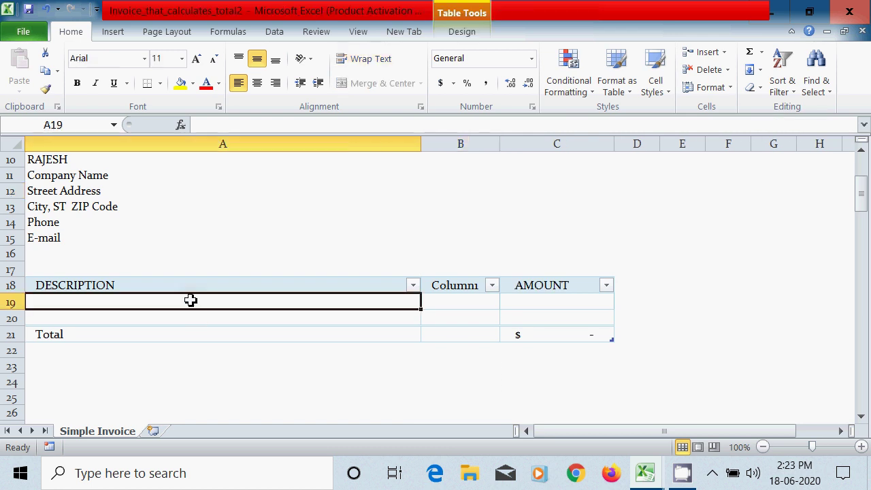
pyautogui.click(189, 286)
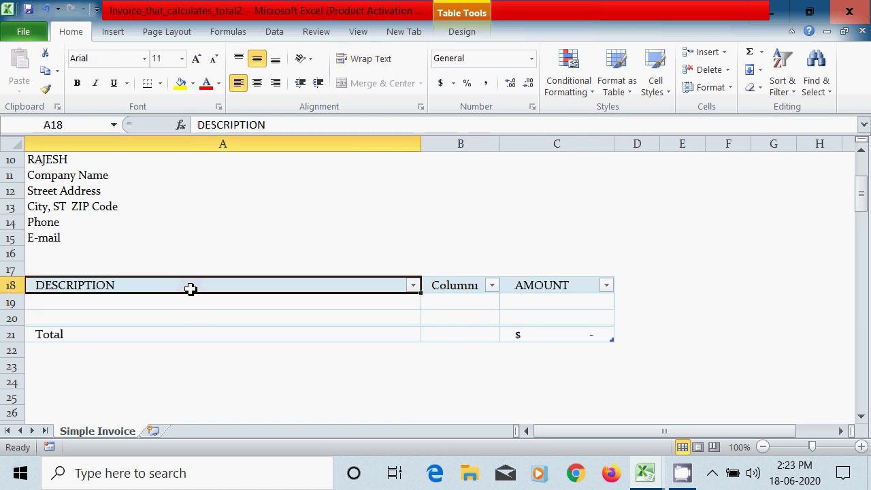
pyautogui.click(458, 286)
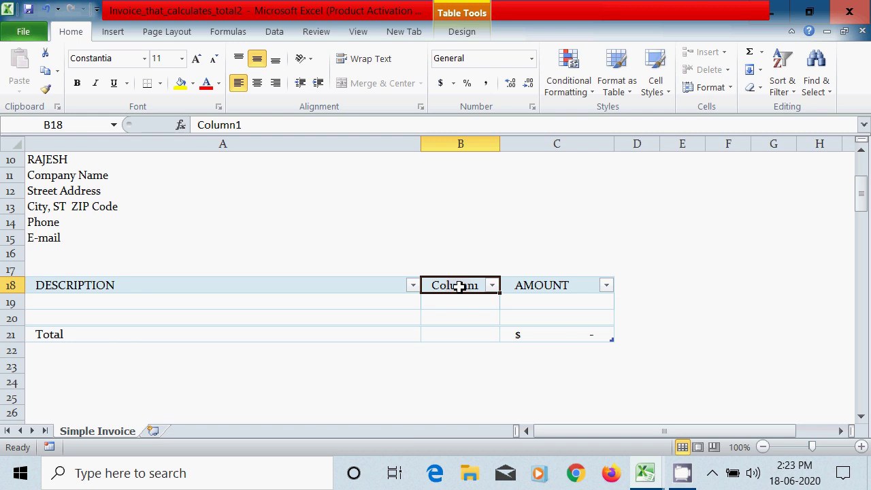
pyautogui.write('QTY')
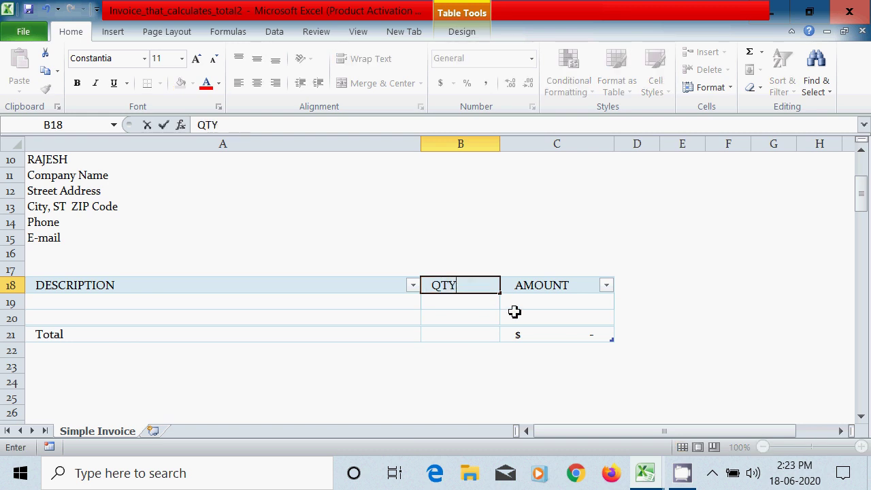
pyautogui.click(523, 286)
pyautogui.click(447, 302)
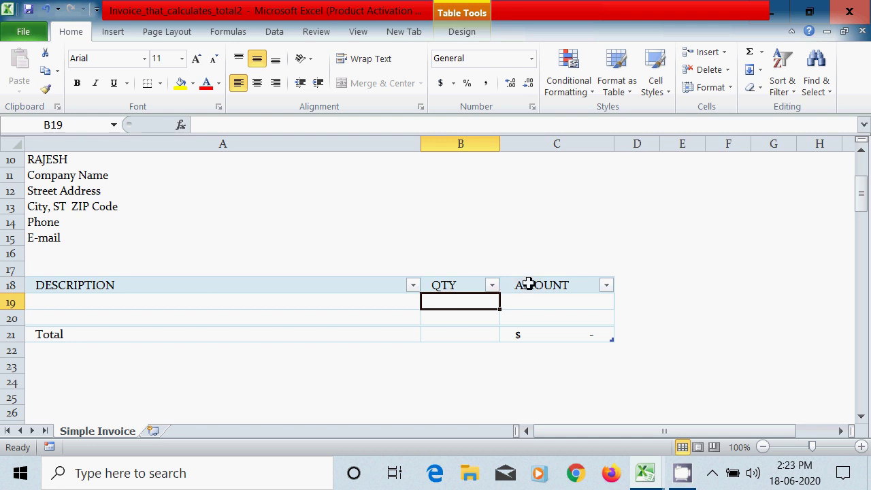
# Insert another column between QTY and AMOUNT, headed PRICEE
pyautogui.click(557, 145)
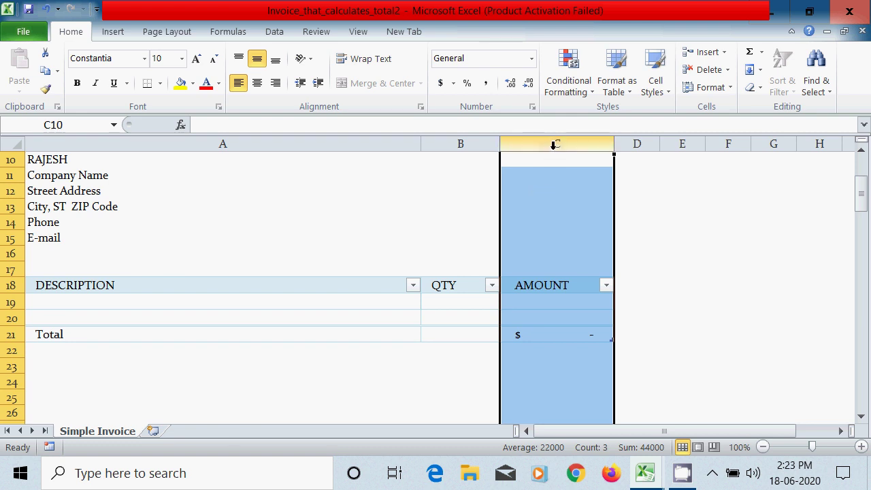
pyautogui.rightClick(548, 192)
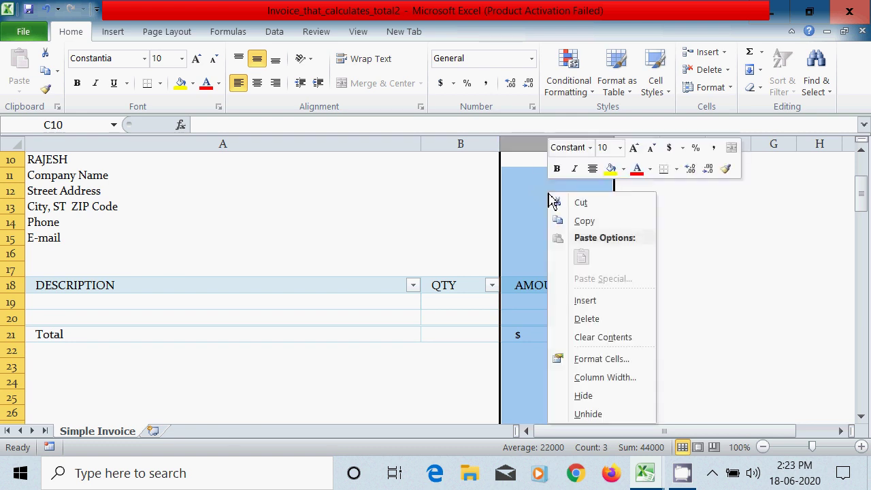
pyautogui.click(595, 306)
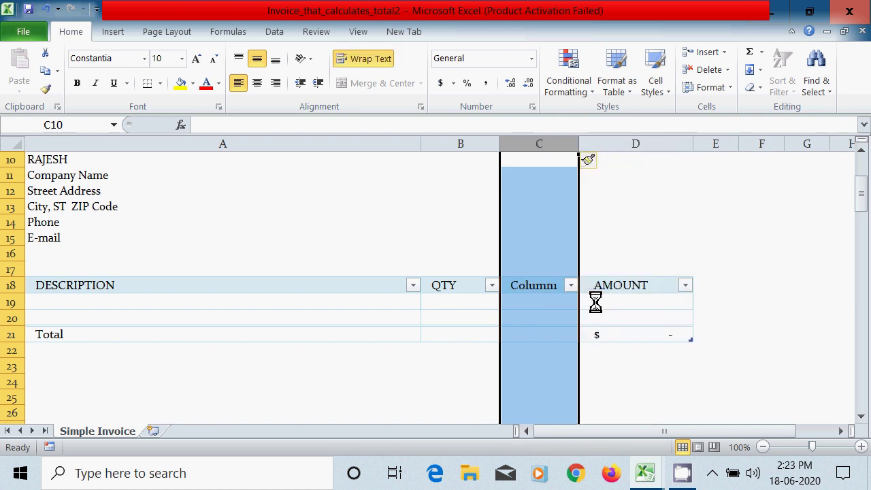
pyautogui.click(548, 286)
pyautogui.doubleClick(550, 286)
pyautogui.doubleClick(560, 288)
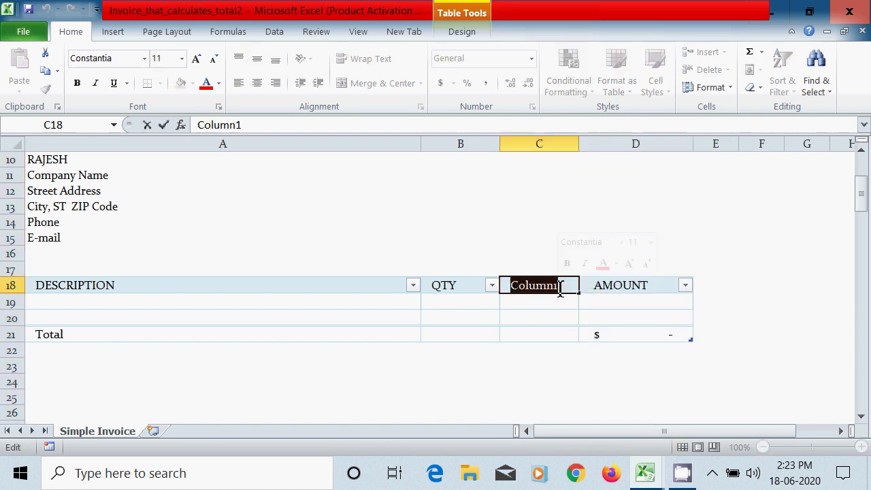
pyautogui.write('PRICEE')
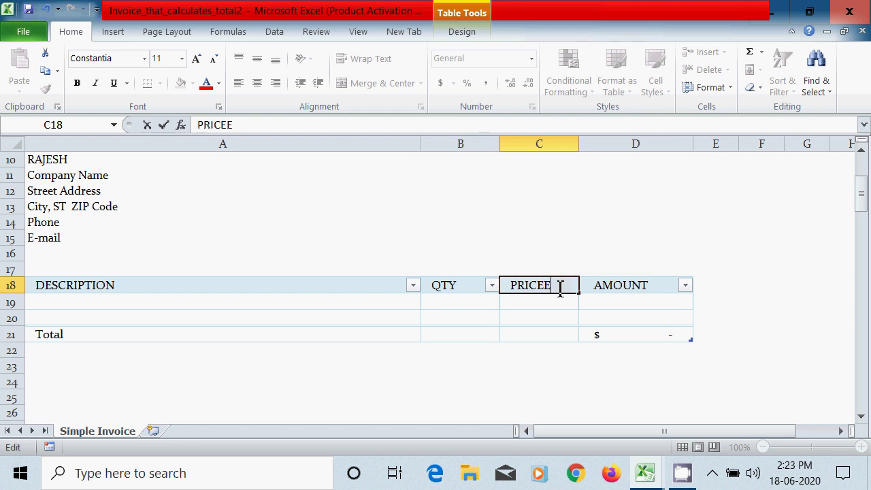
pyautogui.click(536, 380)
pyautogui.click(145, 306)
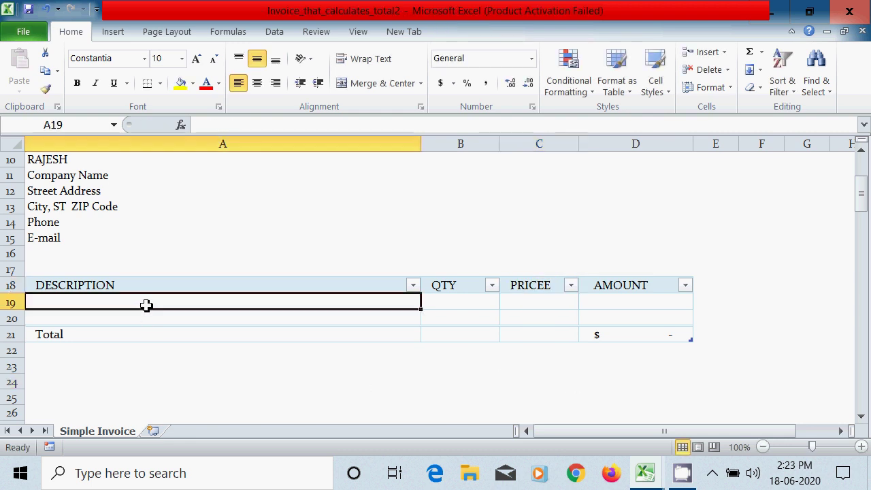
# Insert a blank table row at row 19
pyautogui.click(448, 303)
pyautogui.click(530, 302)
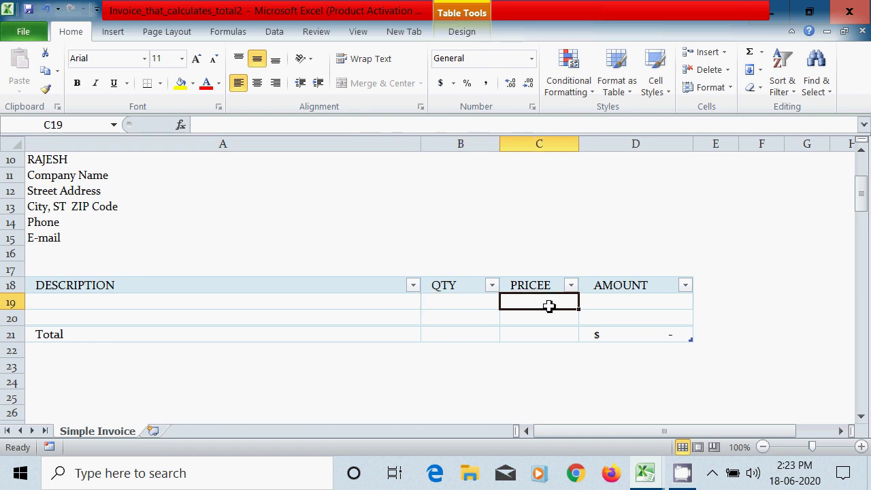
pyautogui.click(624, 304)
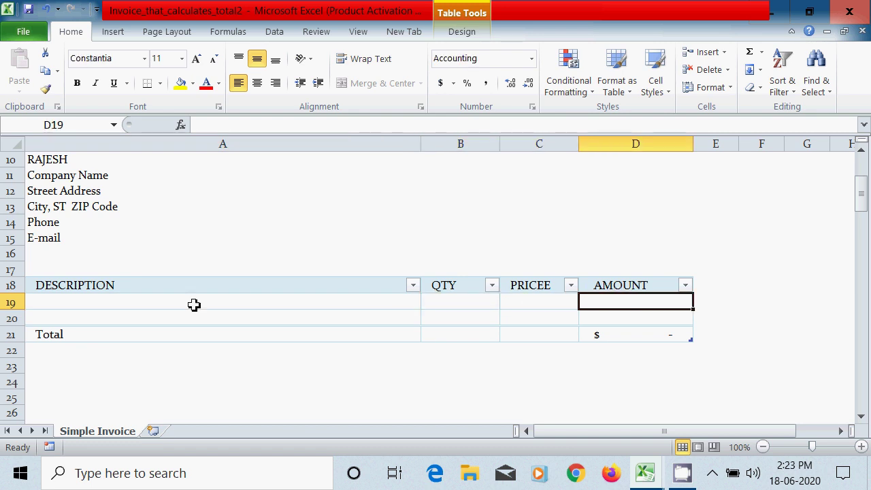
pyautogui.click(80, 303)
pyautogui.click(85, 319)
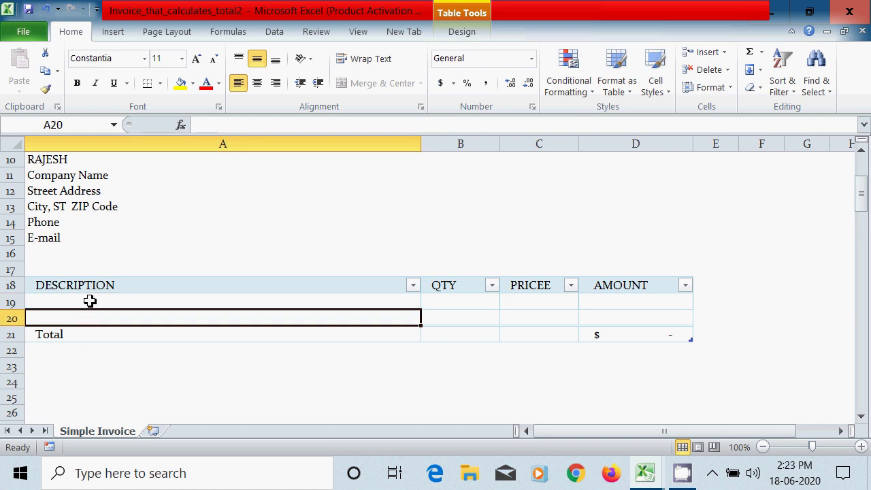
pyautogui.click(91, 297)
pyautogui.click(91, 316)
pyautogui.click(95, 305)
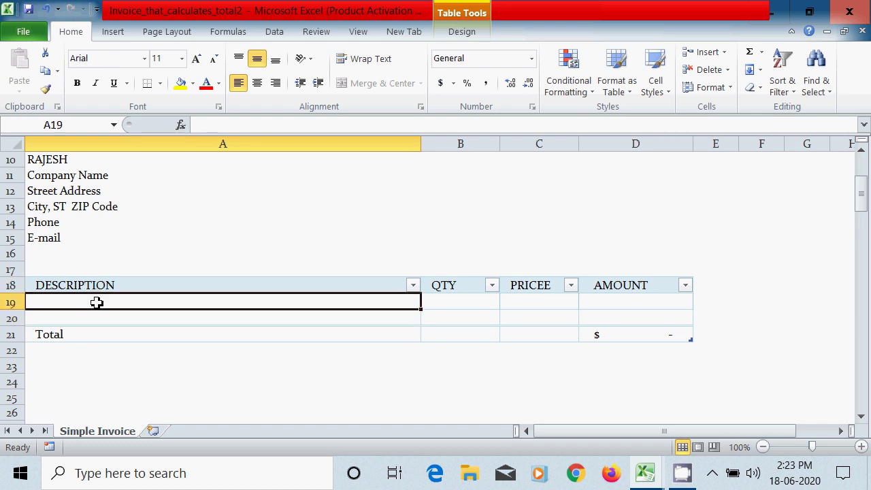
pyautogui.click(92, 320)
pyautogui.click(95, 305)
pyautogui.click(12, 303)
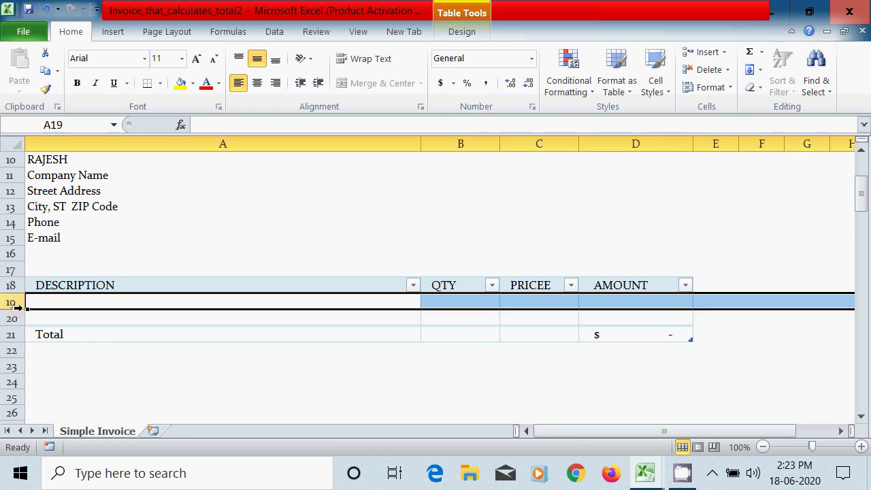
pyautogui.rightClick(15, 306)
pyautogui.click(68, 182)
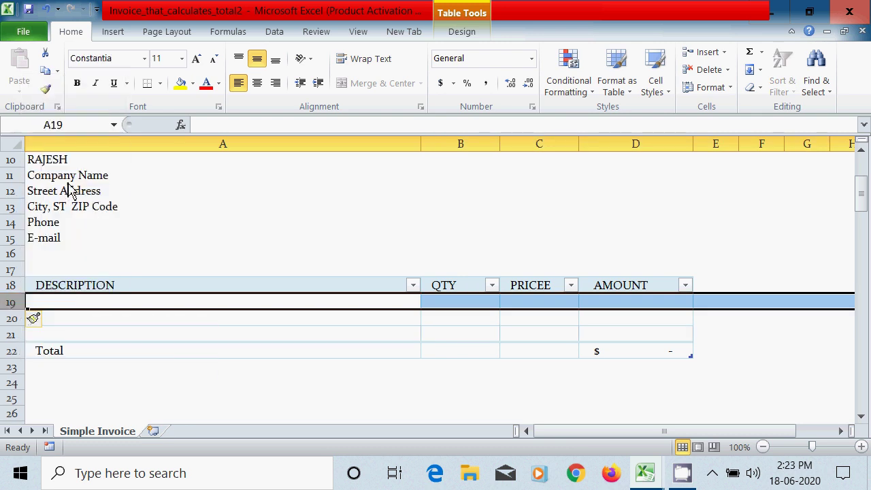
# Insert a second blank table row at row 19
pyautogui.rightClick(12, 302)
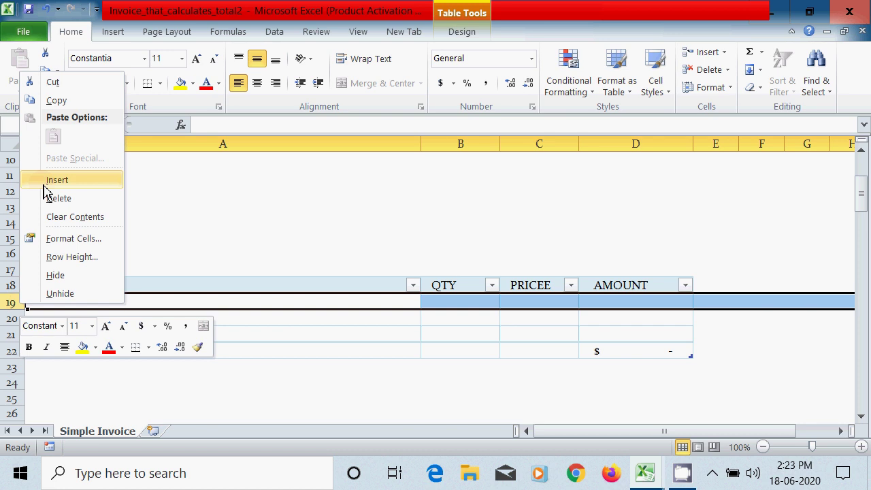
pyautogui.click(68, 184)
pyautogui.click(187, 385)
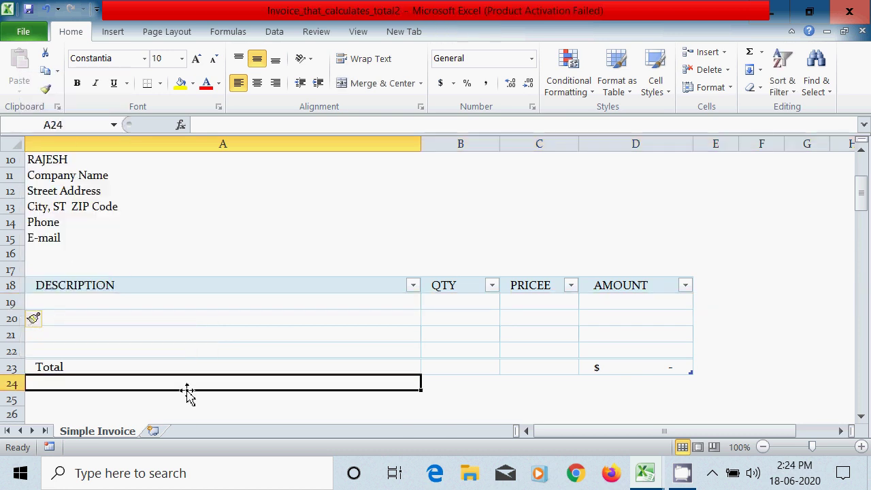
pyautogui.click(145, 306)
pyautogui.click(142, 321)
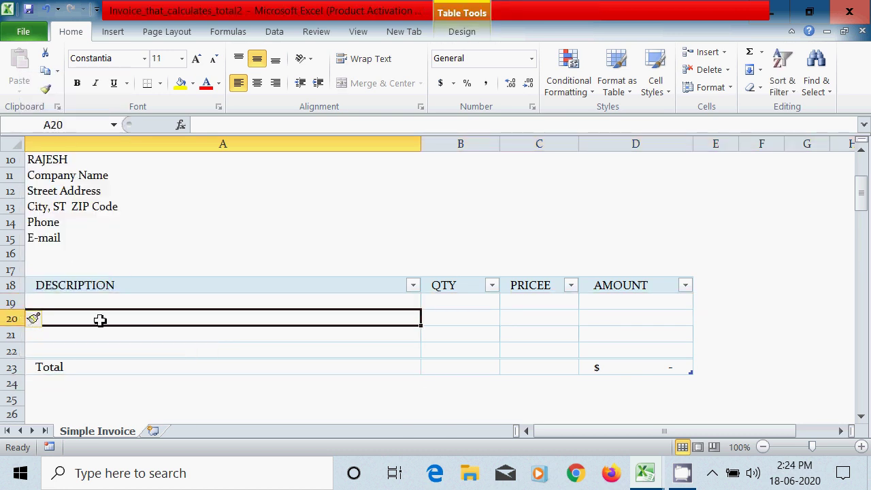
# Insert a third blank row, pushing Total down to row 24
pyautogui.click(16, 303)
pyautogui.rightClick(17, 303)
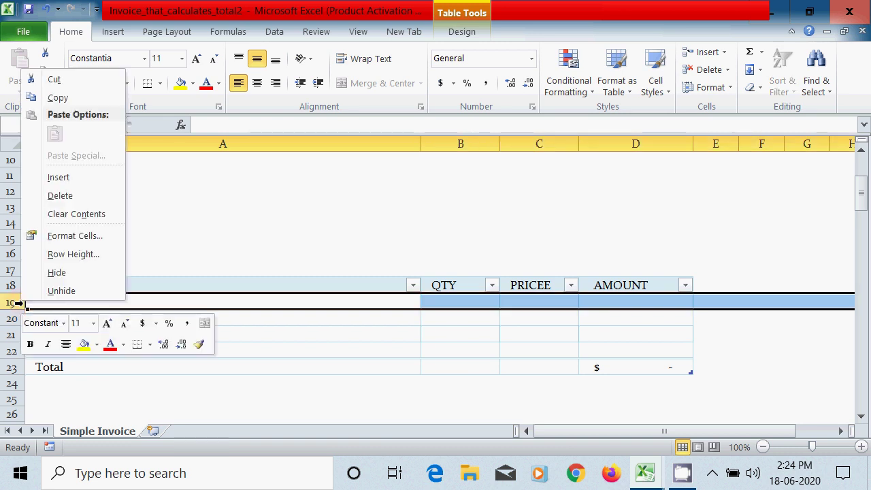
pyautogui.click(66, 183)
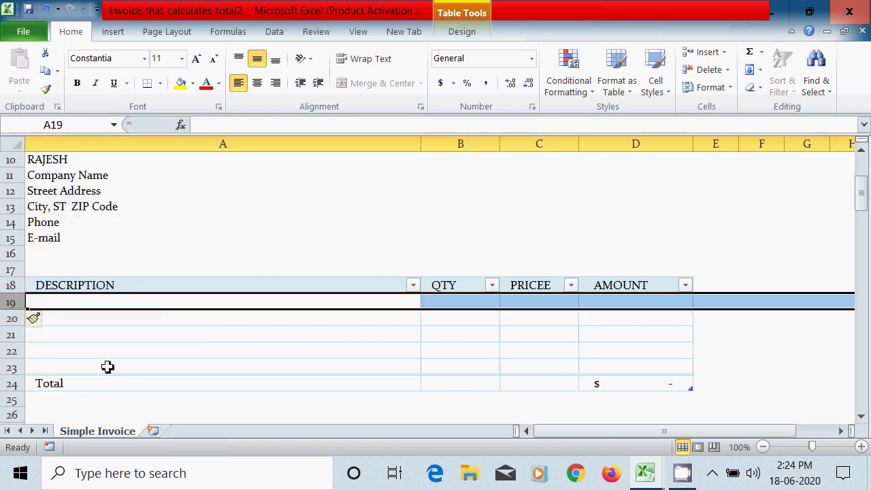
pyautogui.click(109, 361)
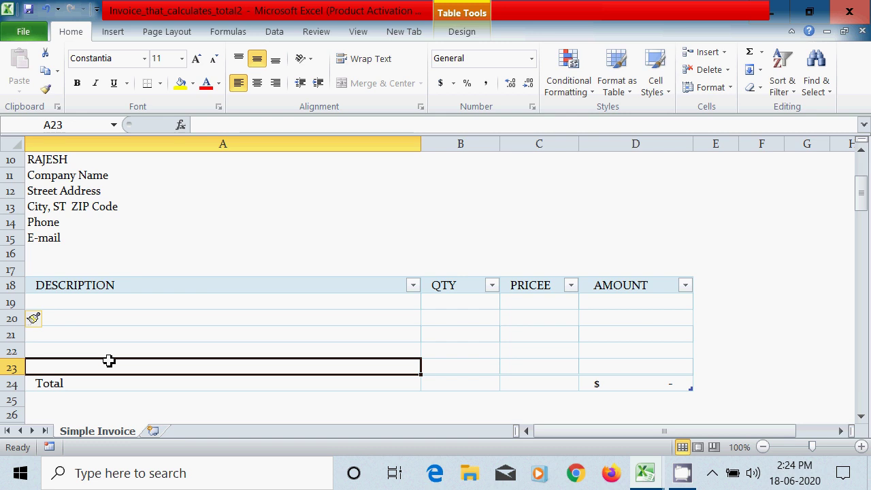
pyautogui.click(125, 302)
pyautogui.scroll(3, 240, 311)
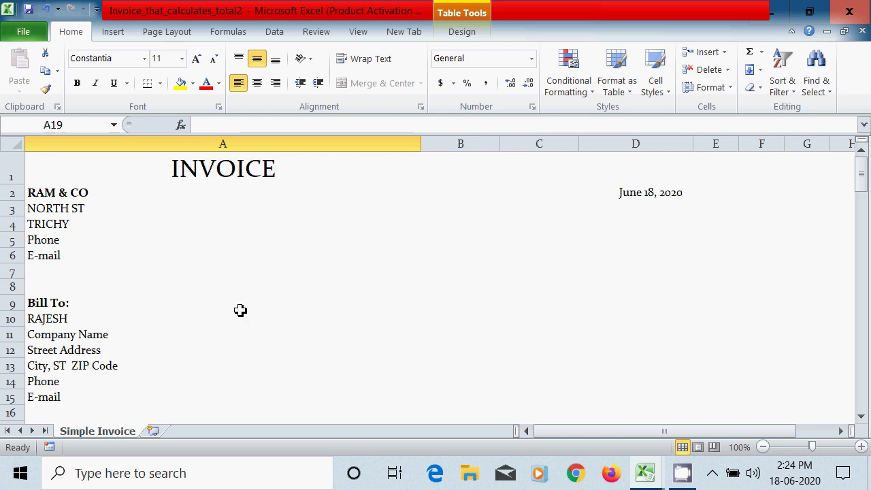
pyautogui.click(235, 175)
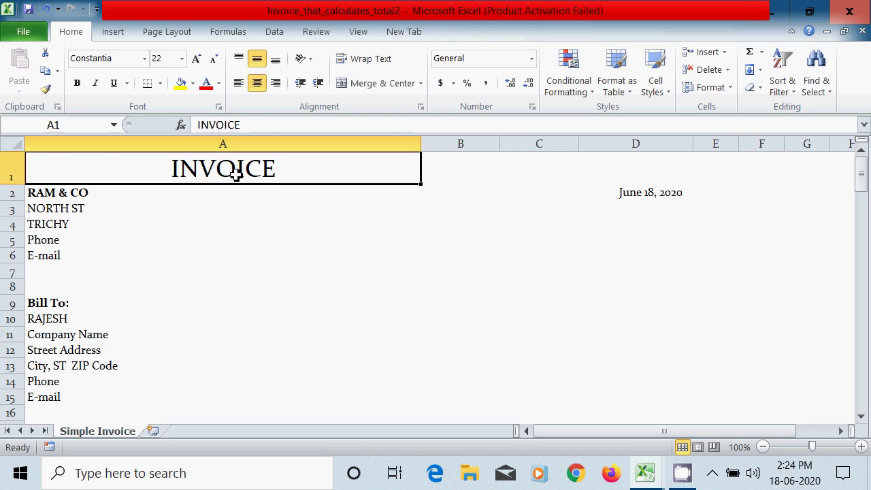
pyautogui.click(71, 213)
pyautogui.click(68, 335)
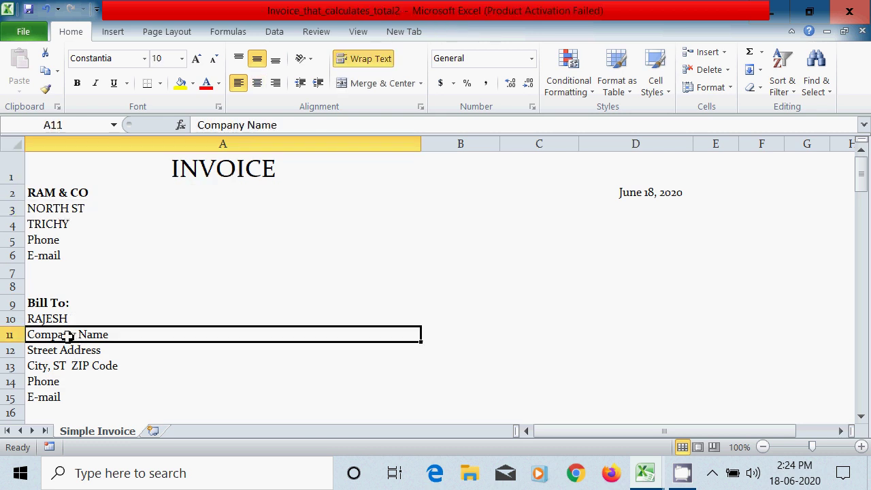
pyautogui.scroll(-3, 101, 332)
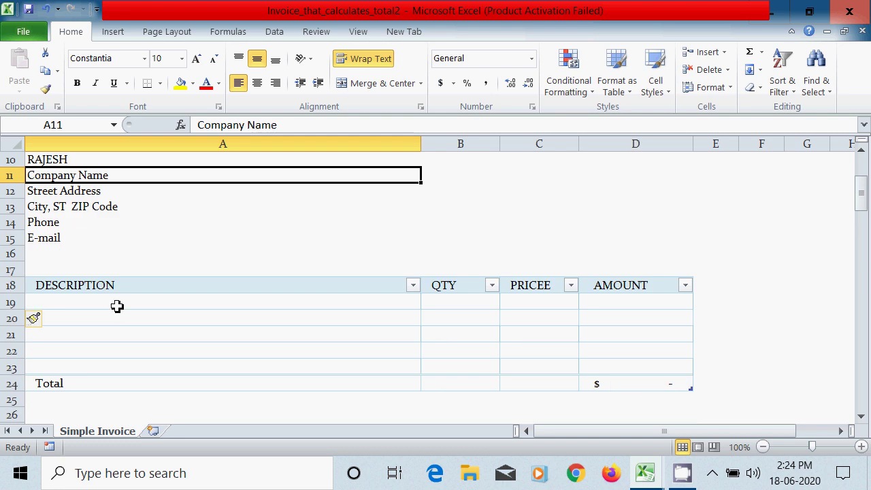
# Enter BOOKS with quantity 10 and price 25 in row 19
pyautogui.click(118, 306)
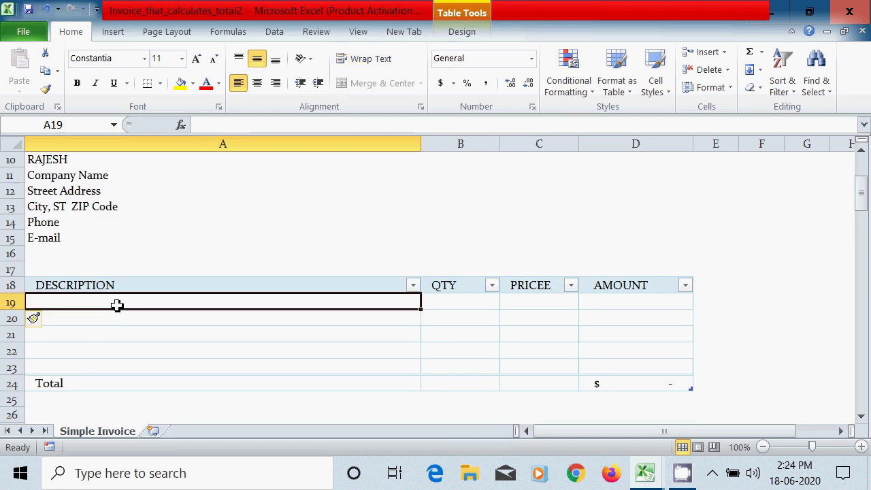
pyautogui.write('WO')
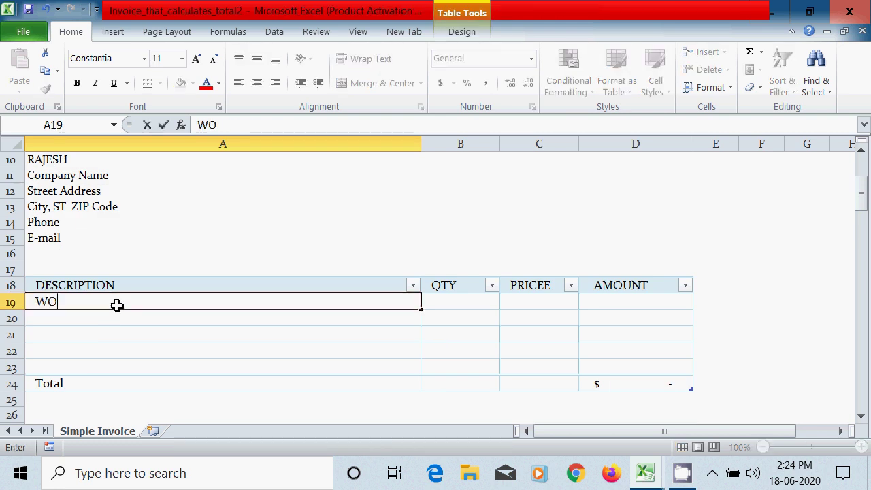
pyautogui.press('BackSpace')
pyautogui.press('BackSpace')
pyautogui.write('BOOKS')
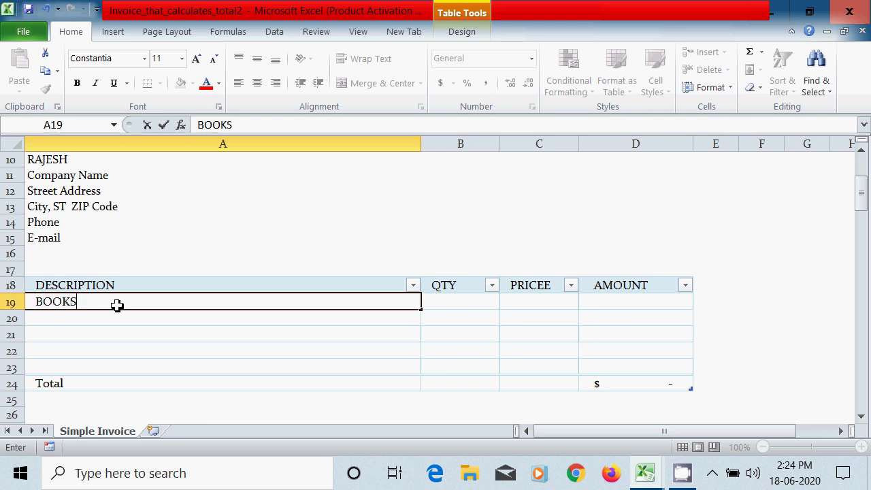
pyautogui.press('Tab')
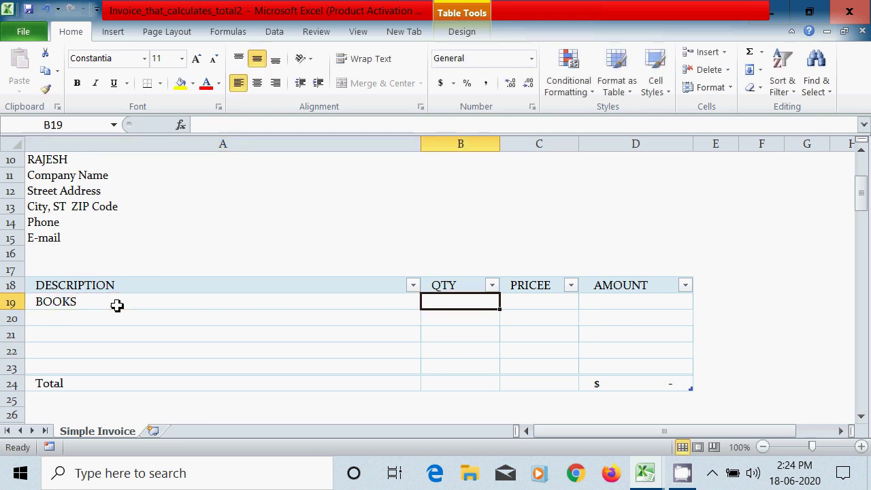
pyautogui.write('10')
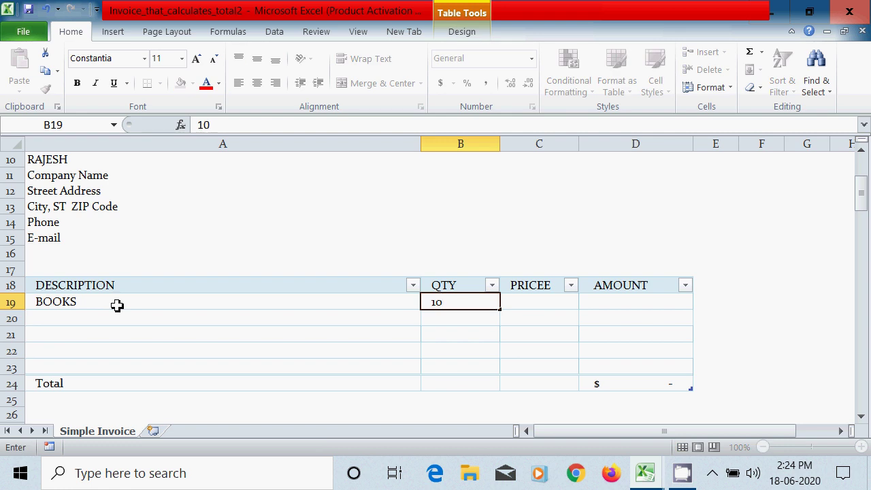
pyautogui.press('Tab')
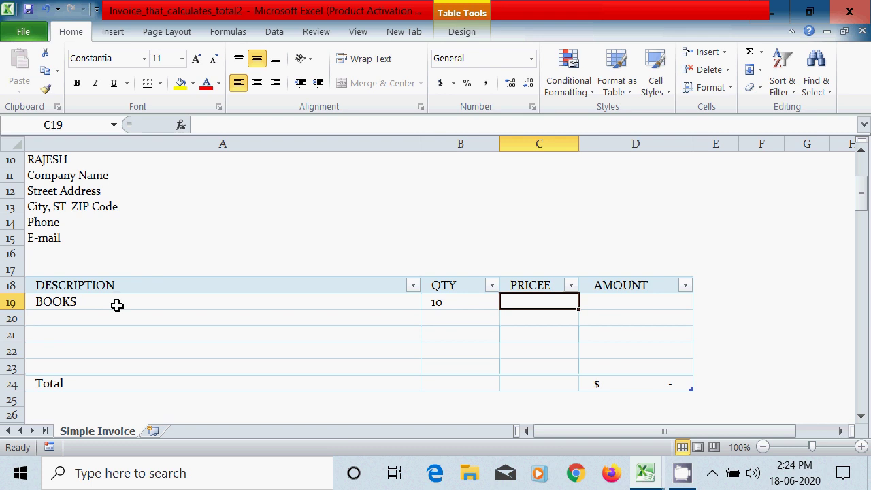
pyautogui.write('25')
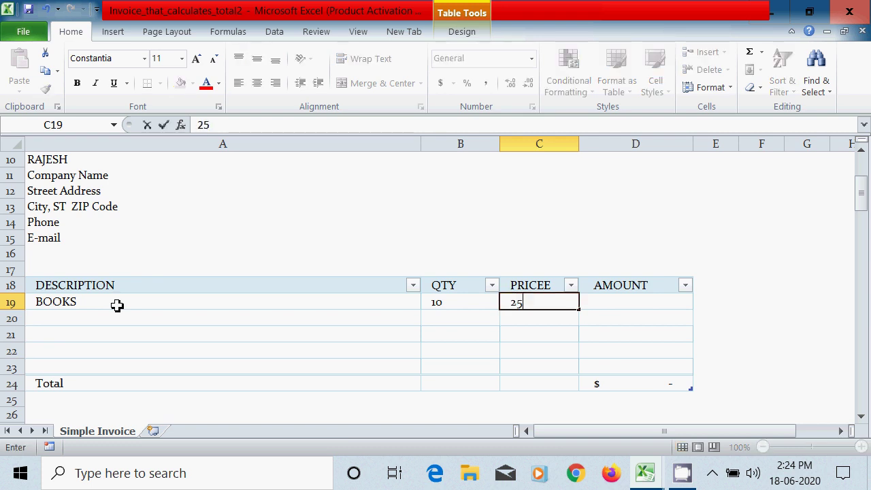
pyautogui.press('Tab')
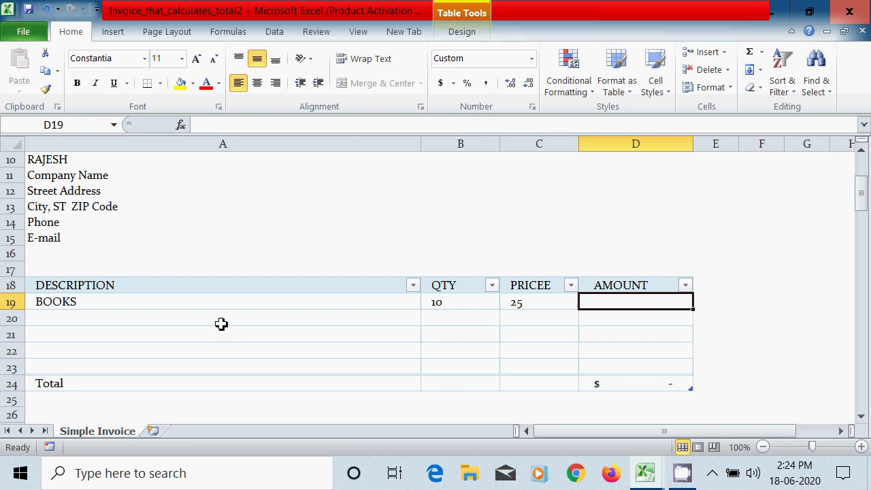
# Review the BOOKS row values and select AMOUNT cell D19
pyautogui.click(195, 299)
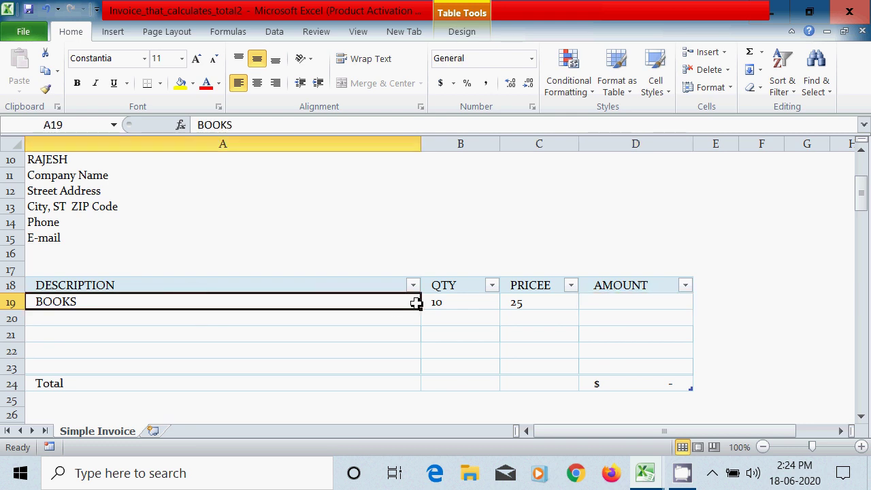
pyautogui.click(450, 303)
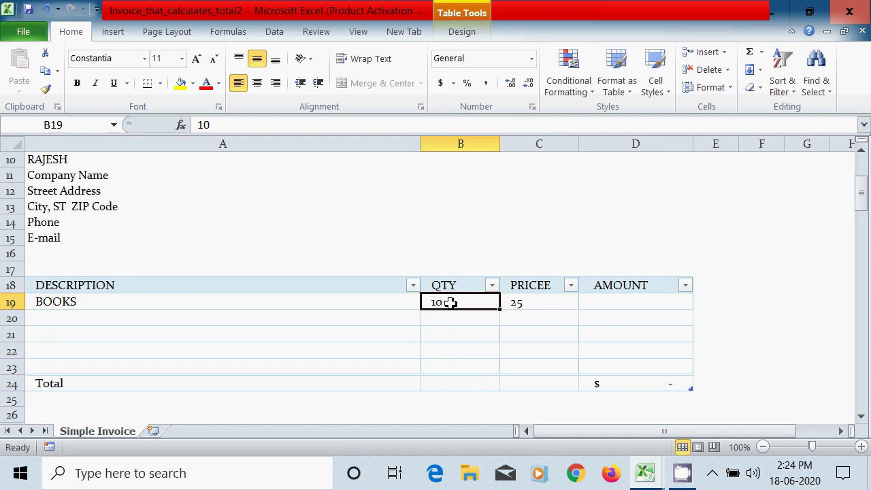
pyautogui.click(538, 303)
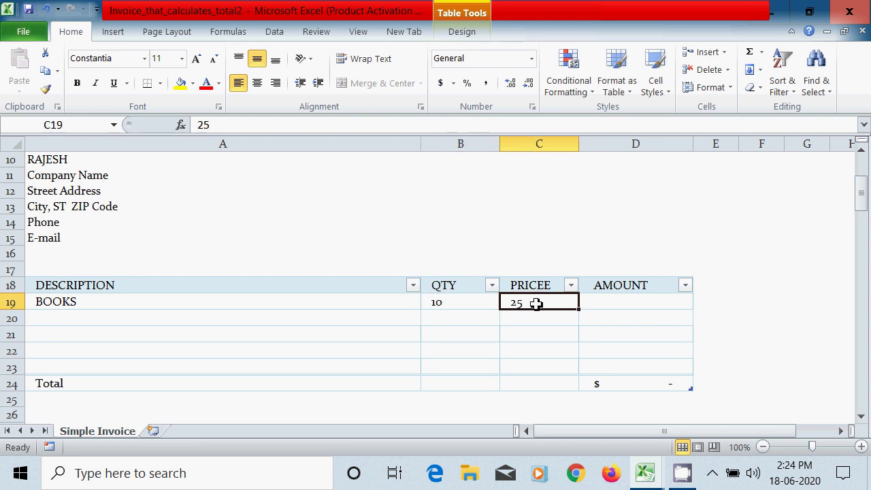
pyautogui.click(616, 303)
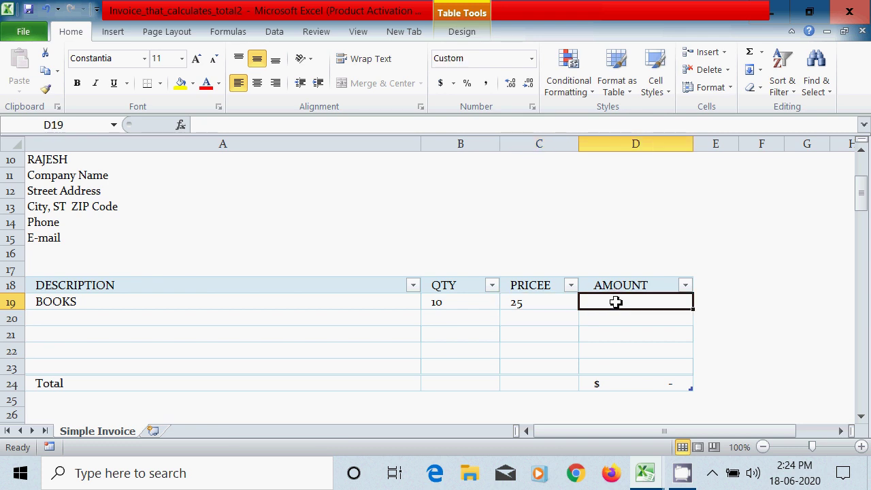
pyautogui.write('=')
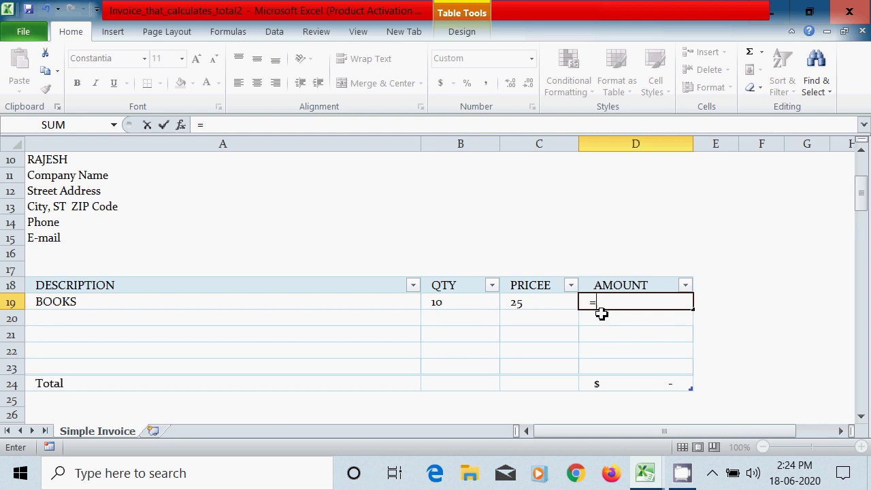
pyautogui.click(441, 305)
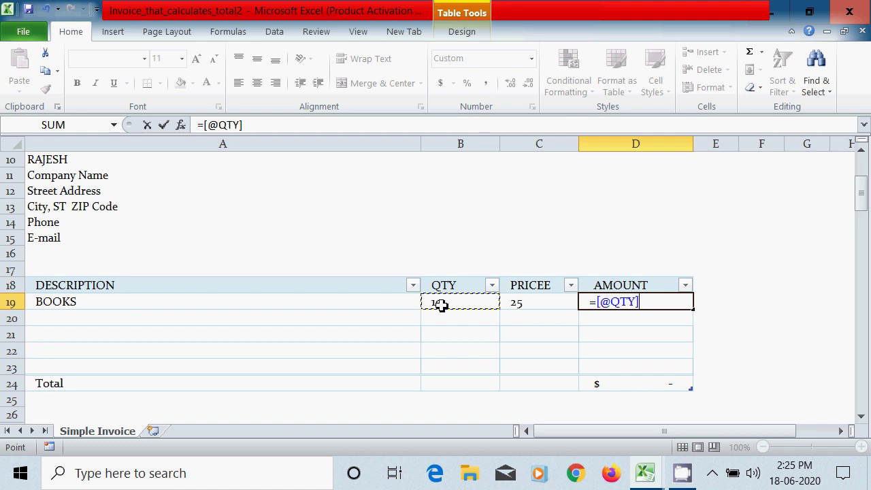
pyautogui.write('*')
pyautogui.click(542, 306)
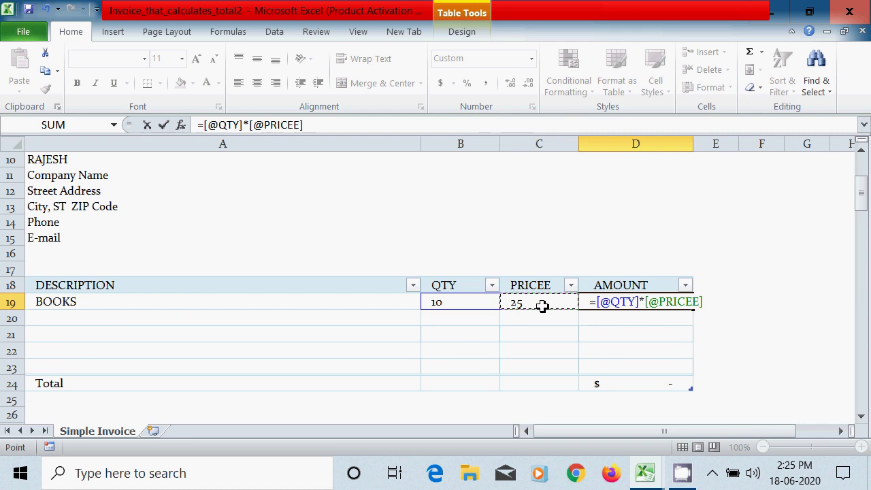
pyautogui.press('Return')
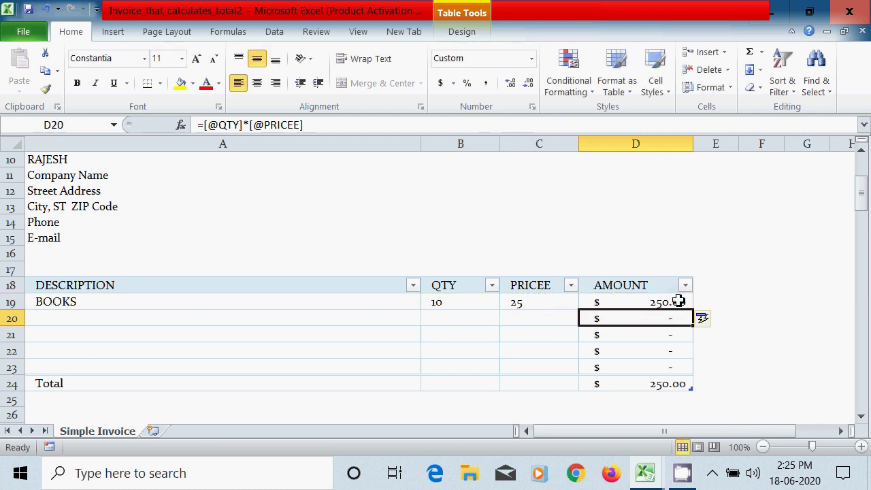
pyautogui.click(664, 388)
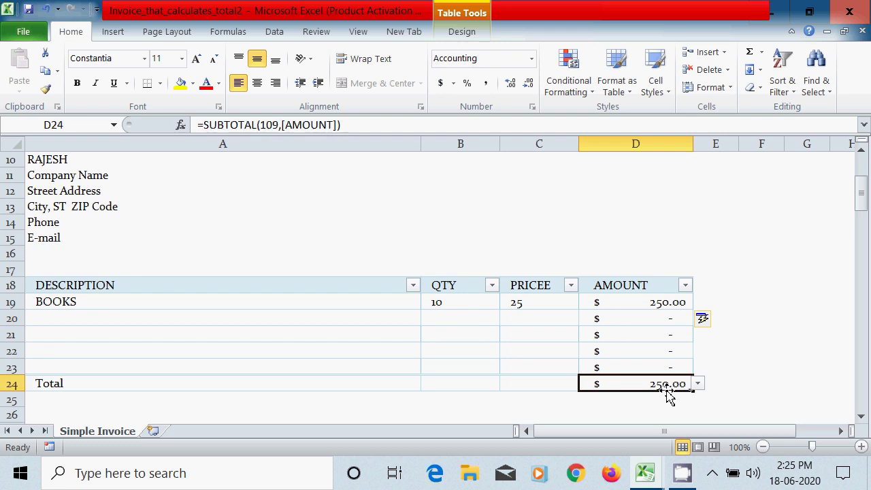
pyautogui.click(59, 325)
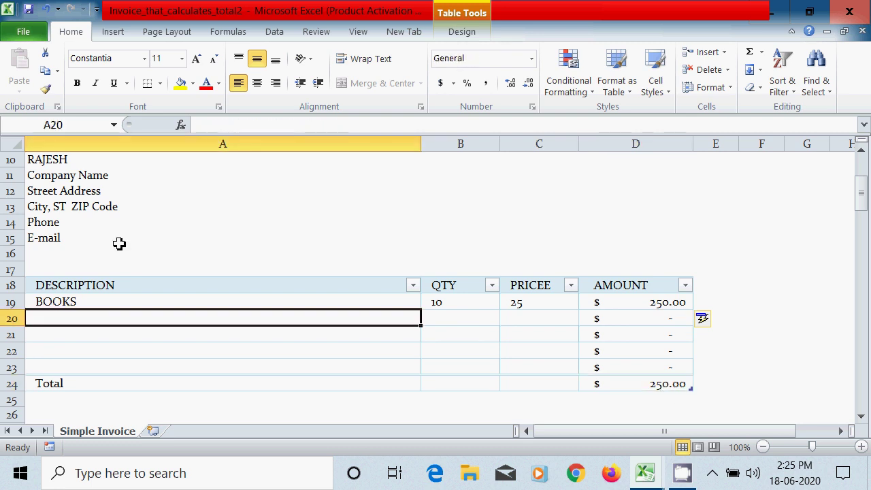
pyautogui.click(358, 31)
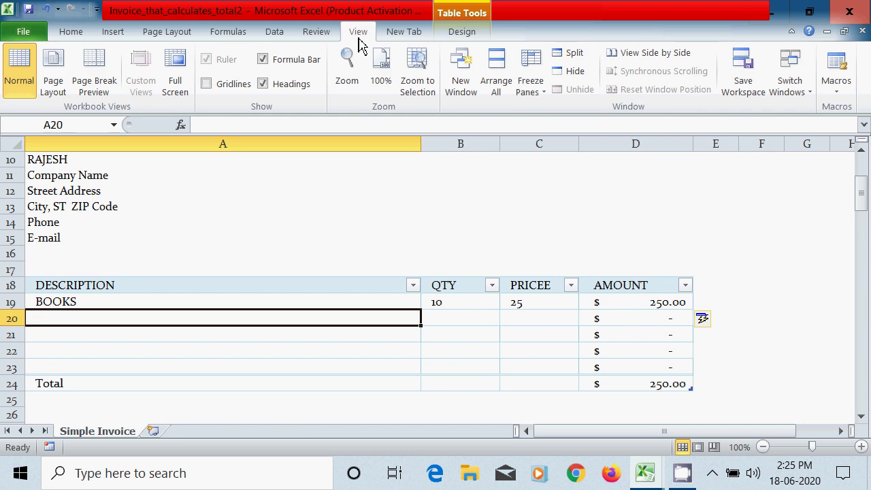
pyautogui.click(347, 78)
pyautogui.click(240, 192)
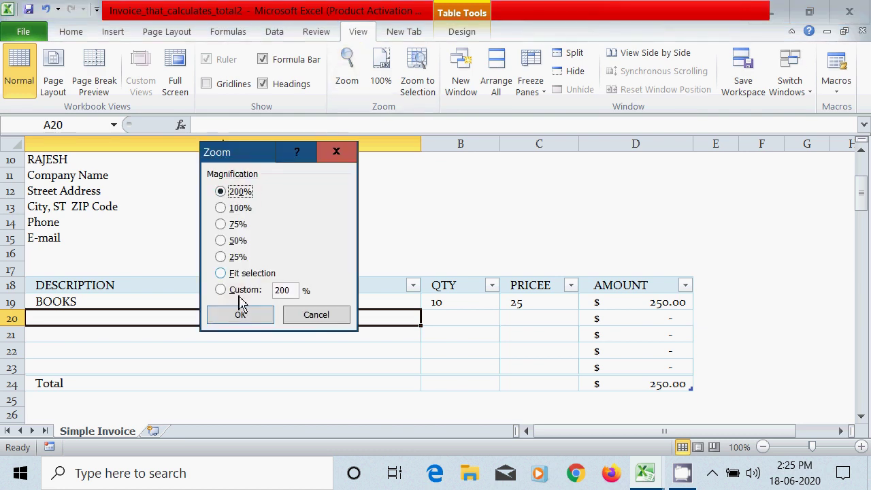
pyautogui.click(238, 314)
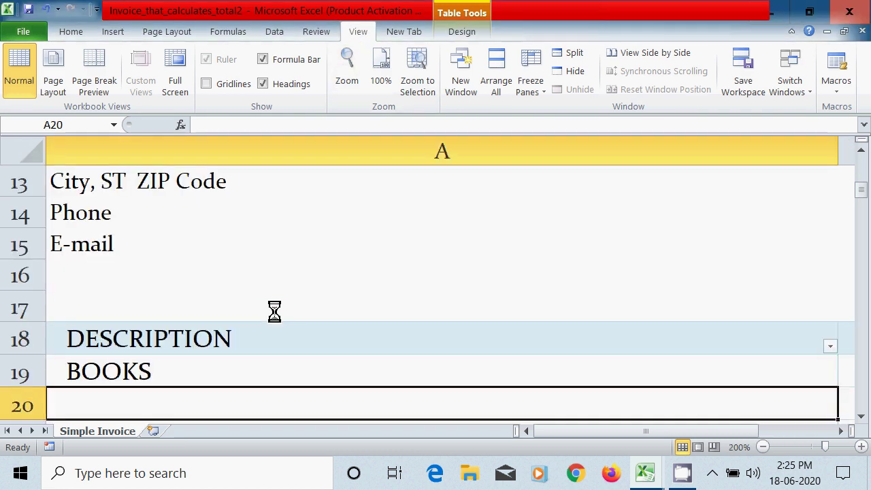
pyautogui.scroll(1, 273, 309)
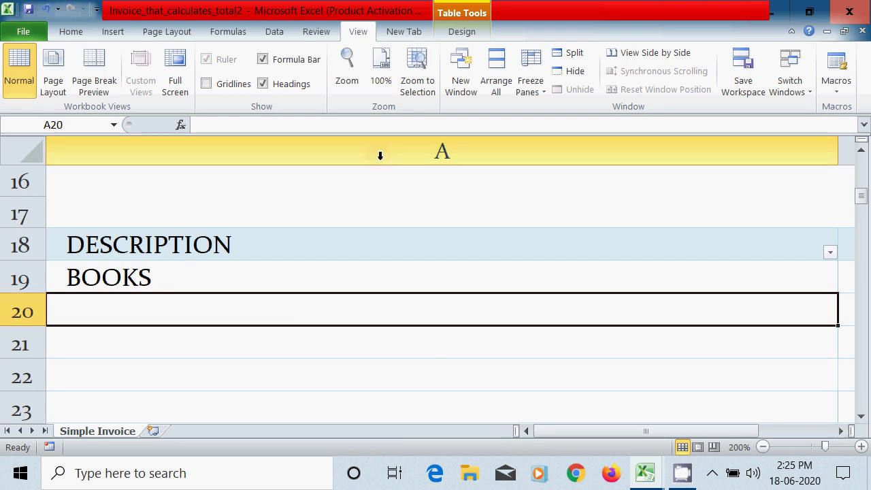
pyautogui.click(381, 85)
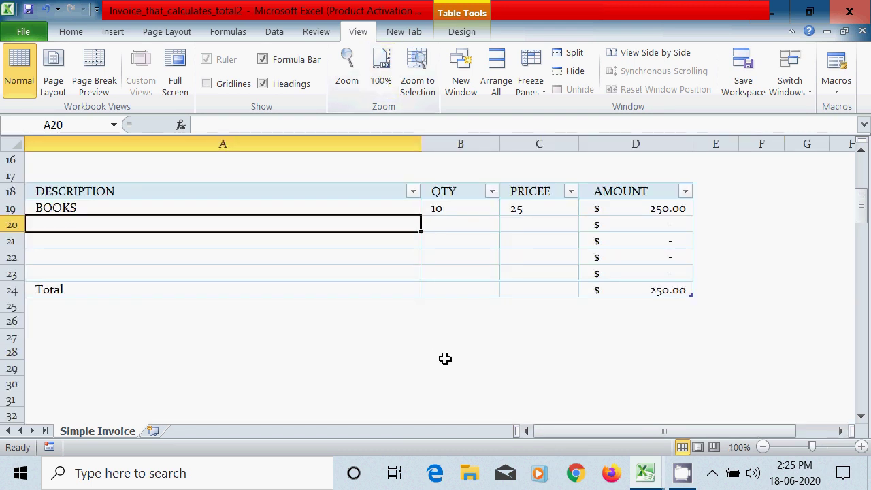
# Add NOTE BOOK with quantity 20 and price 10, making the Total 450.00
pyautogui.click(87, 208)
pyautogui.click(82, 223)
pyautogui.write('NOT')
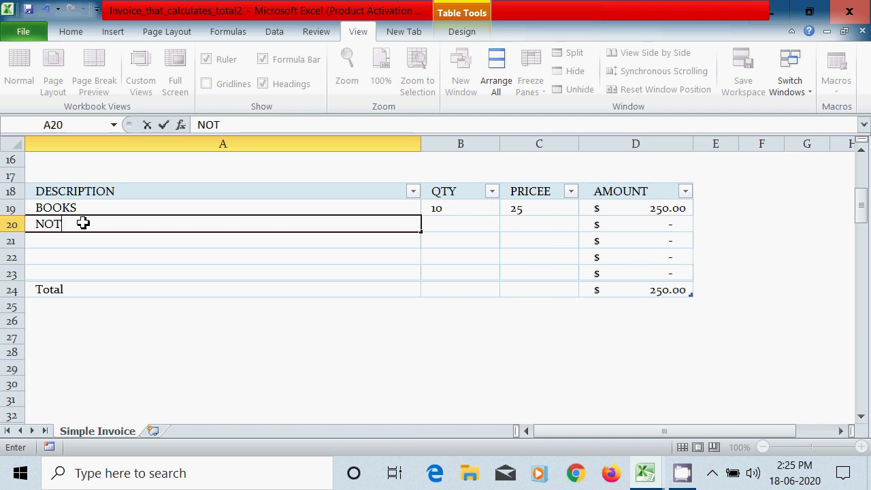
pyautogui.write('E BOOK')
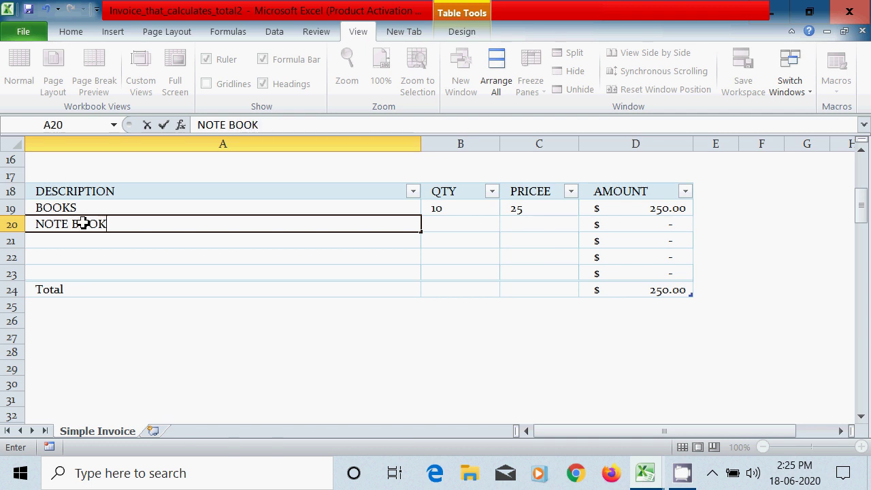
pyautogui.press('Tab')
pyautogui.write('20')
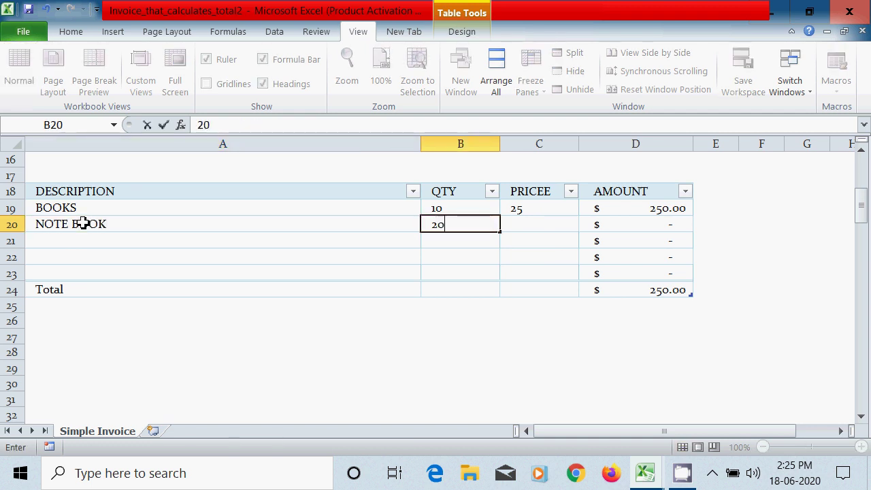
pyautogui.press('Tab')
pyautogui.write('10')
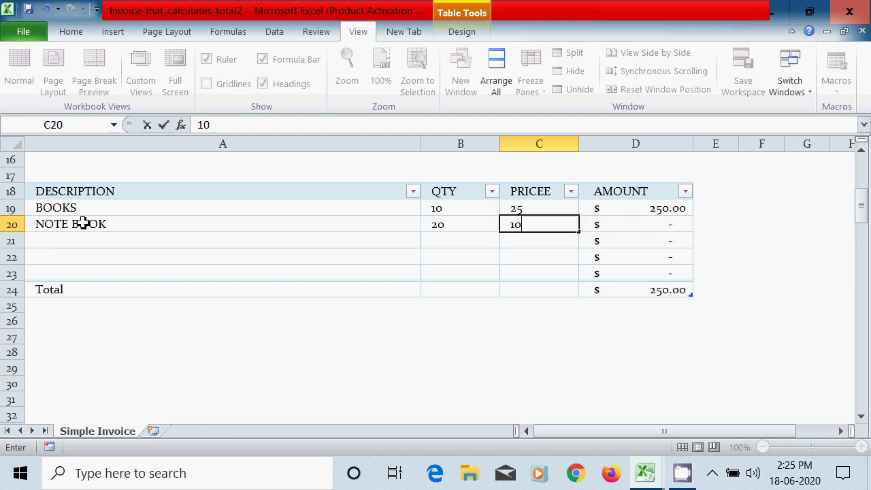
pyautogui.press('Tab')
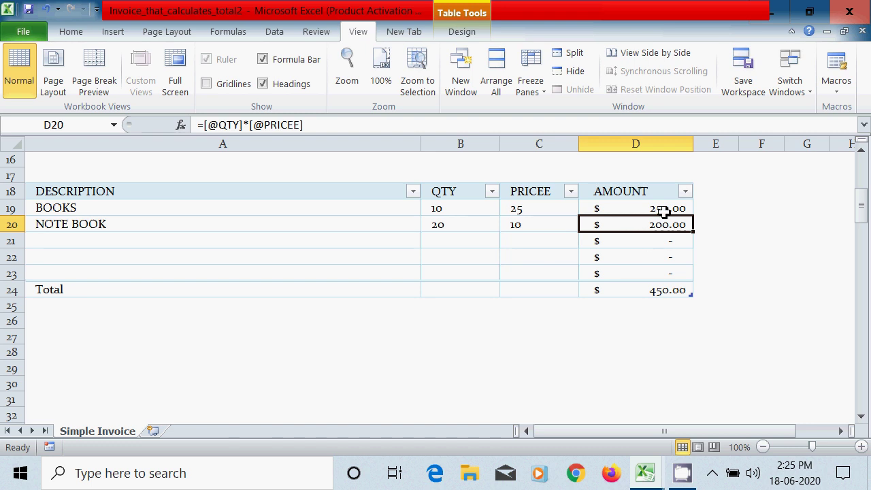
pyautogui.click(668, 293)
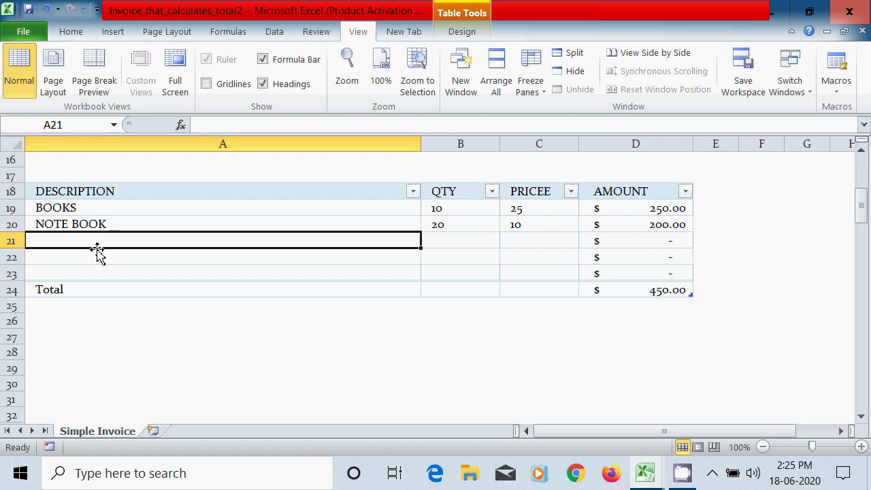
# Add PEN with quantity 50 and price 15, amounting to 750.00
pyautogui.write('PEN')
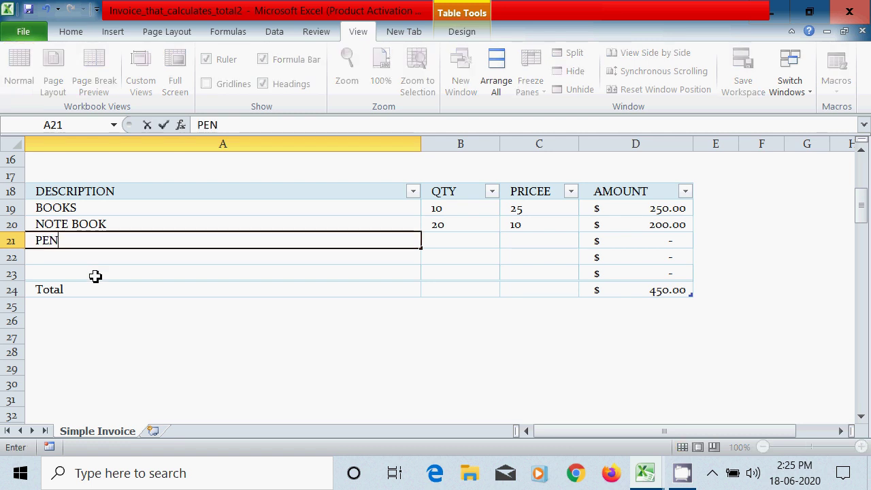
pyautogui.press('Tab')
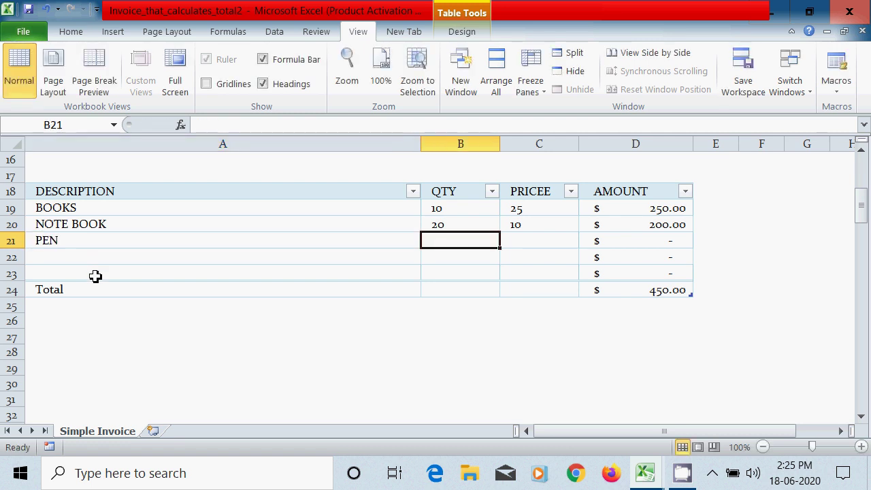
pyautogui.write('50')
pyautogui.press('Tab')
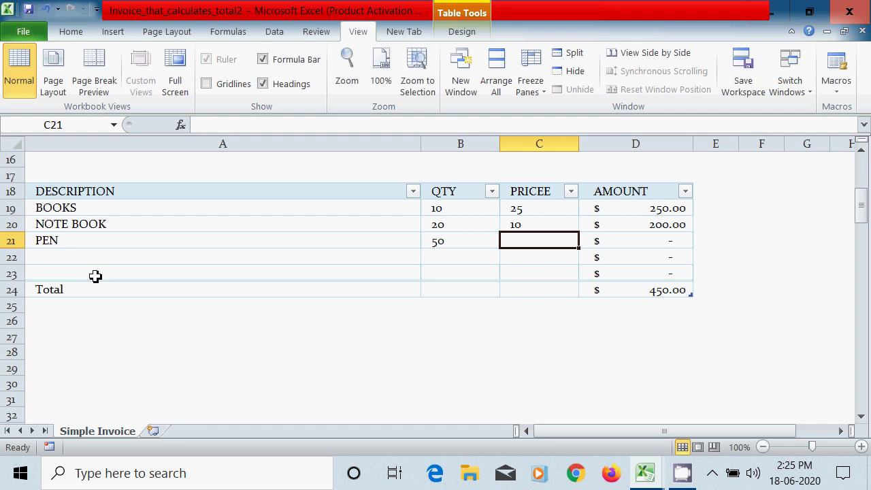
pyautogui.write('15')
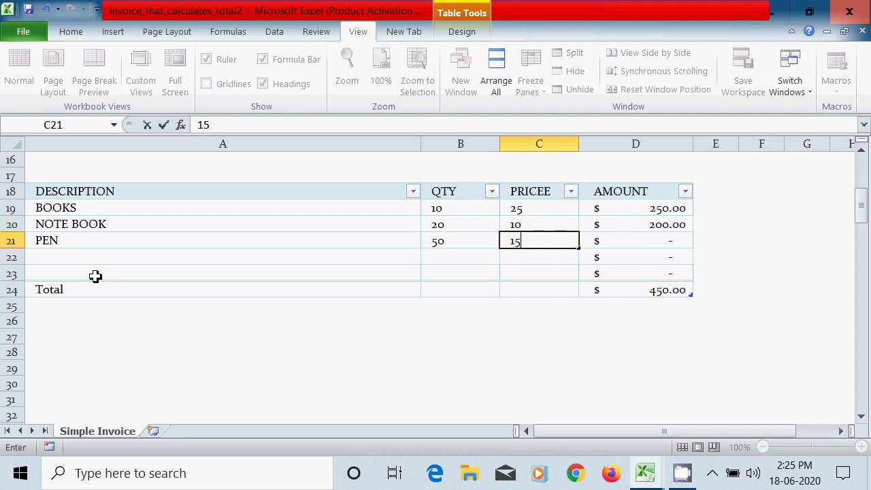
pyautogui.press('Return')
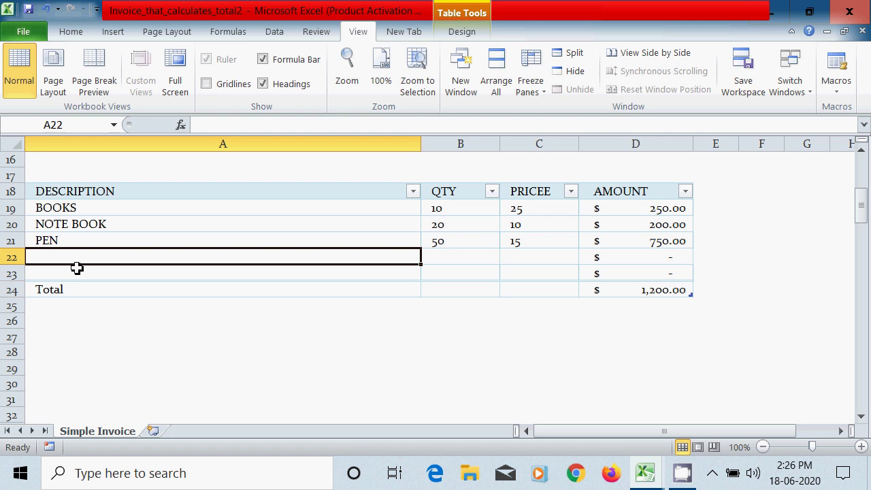
# Add COLOR PENCIL with quantity 100 and price 50, bringing the Total to 6,200.00
pyautogui.write('COL')
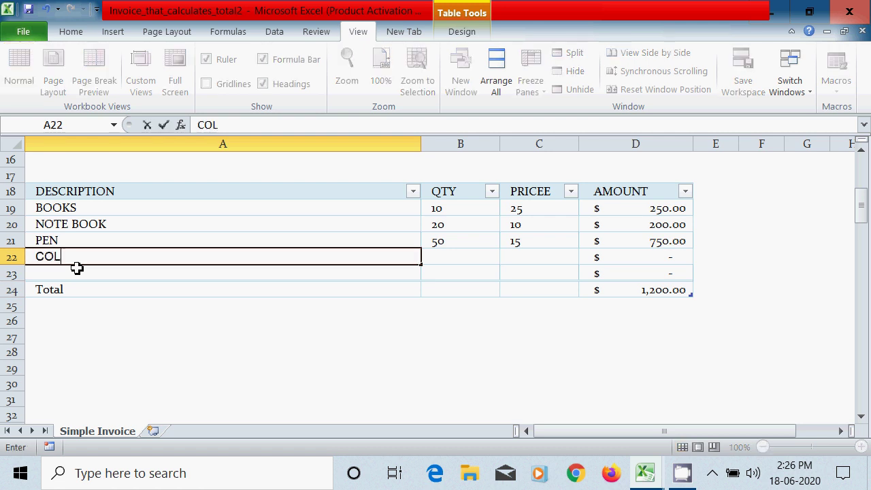
pyautogui.write('OR PENC')
pyautogui.press('BackSpace')
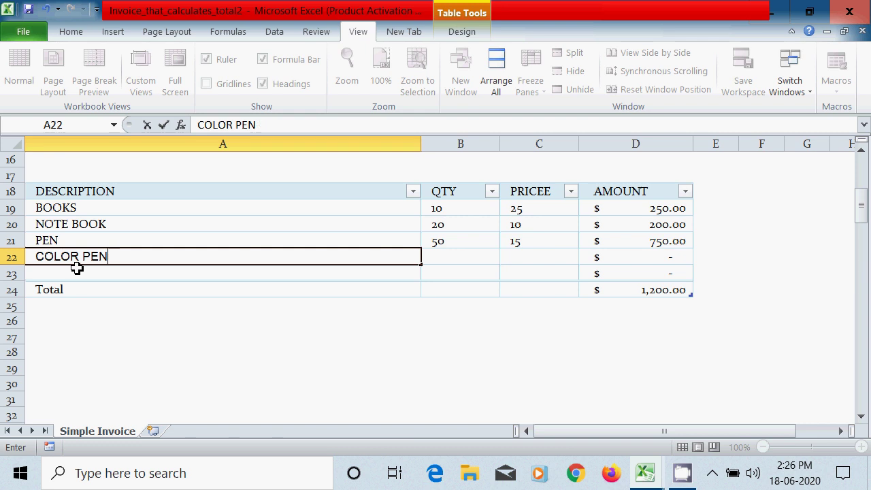
pyautogui.write('CIL')
pyautogui.press('Tab')
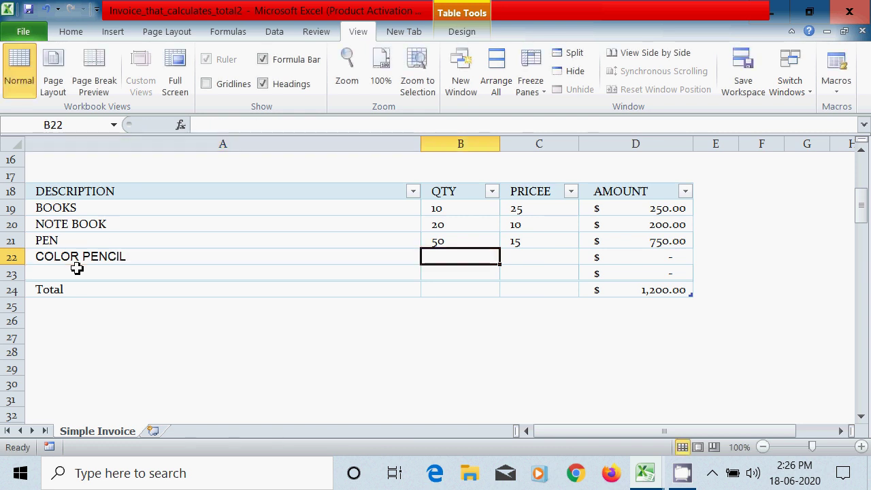
pyautogui.write('100')
pyautogui.press('Tab')
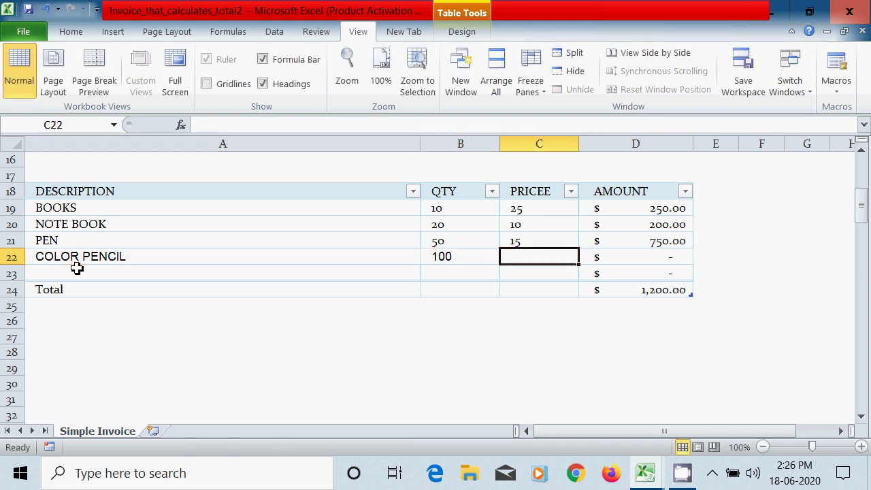
pyautogui.write('50')
pyautogui.press('Tab')
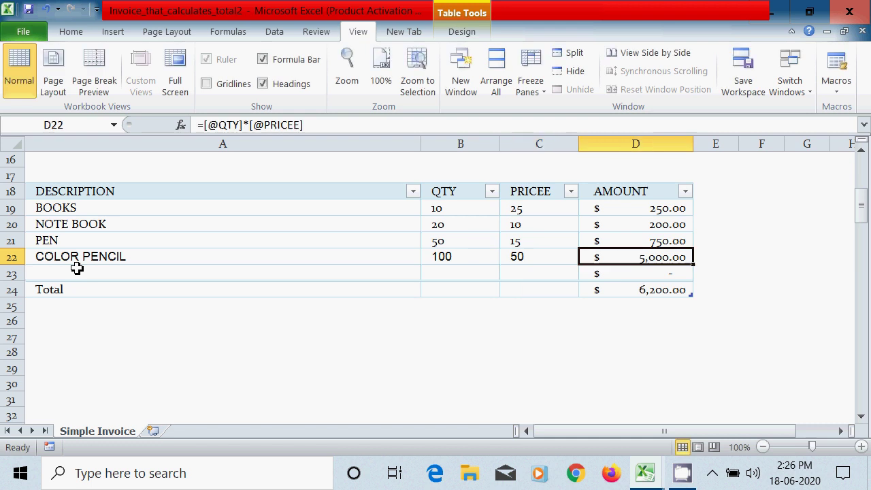
pyautogui.click(663, 288)
pyautogui.click(15, 276)
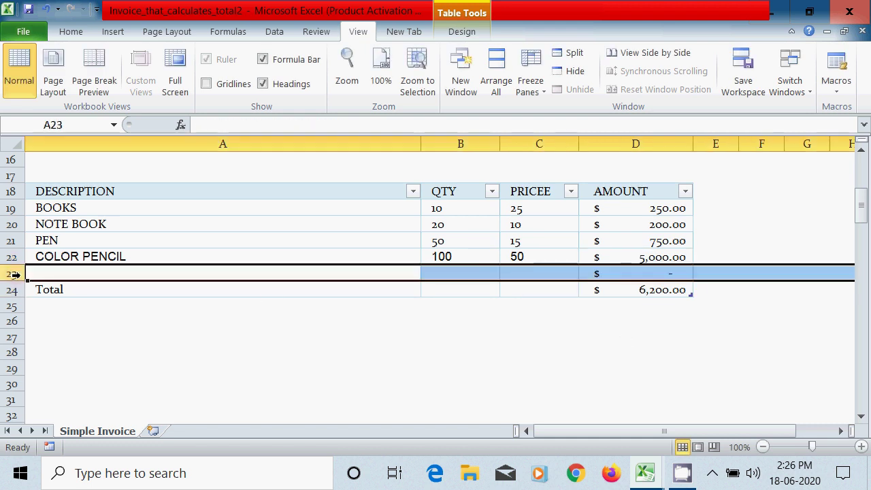
# Insert a new blank row at row 23, moving the $6,200.00 Total down to row 25
pyautogui.rightClick(18, 275)
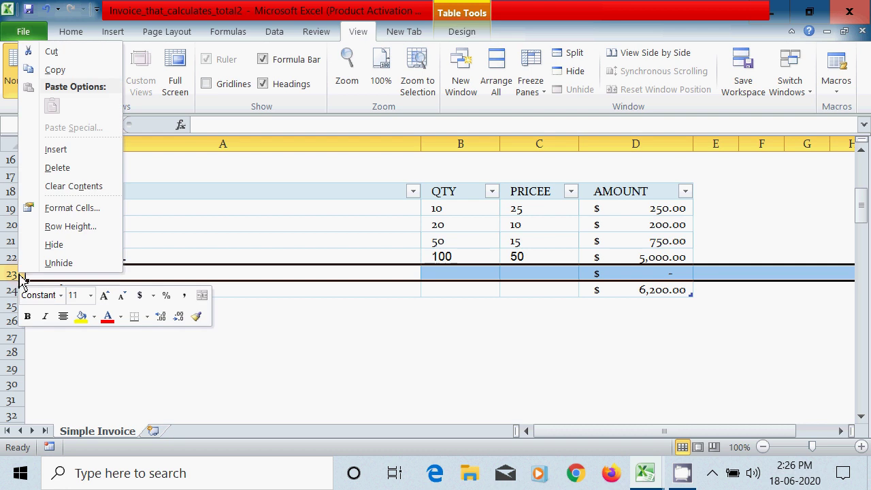
pyautogui.click(60, 151)
pyautogui.click(149, 369)
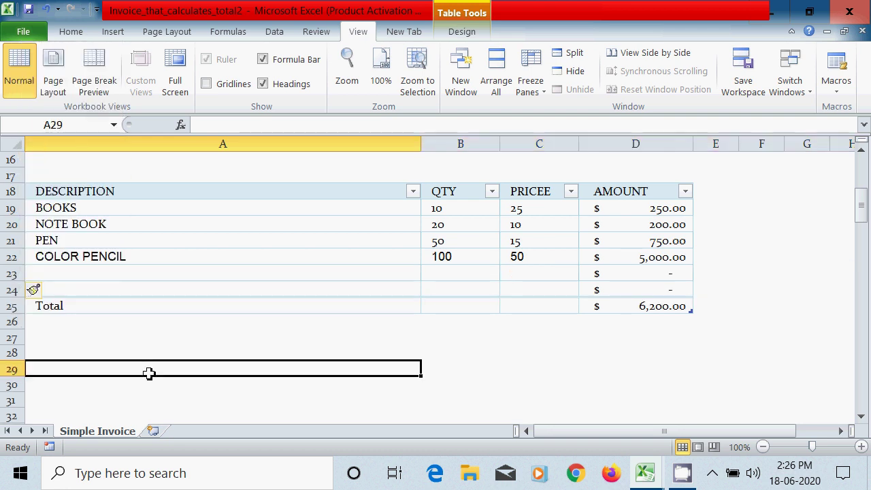
pyautogui.scroll(5, 553, 358)
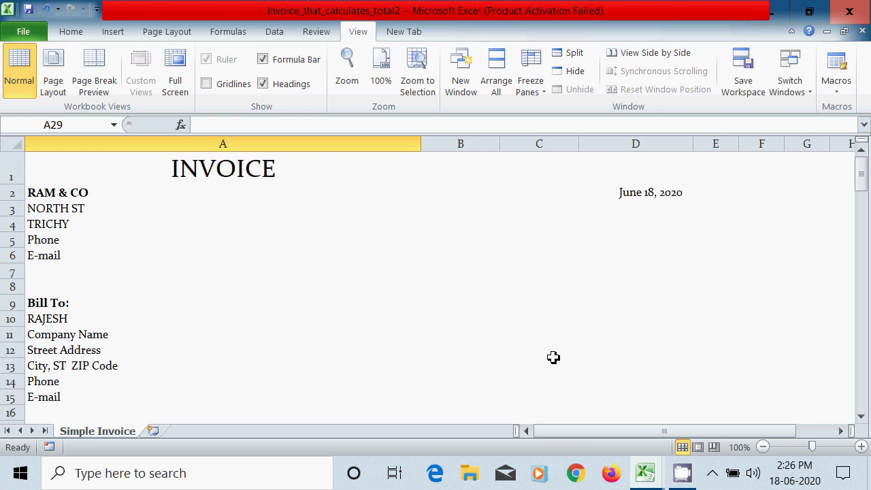
pyautogui.scroll(-4, 553, 357)
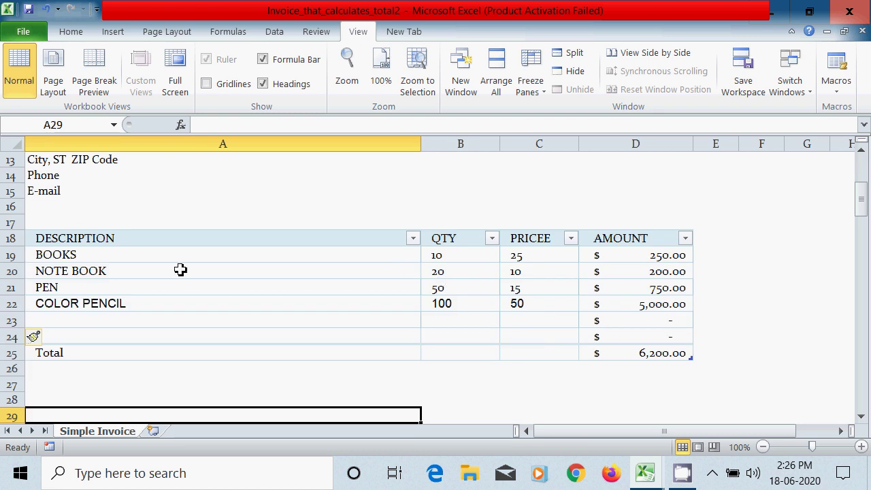
# Set A19:D25, the BOOKS item rows through the $6,200.00 Total, in Arial Black
pyautogui.moveTo(43, 251); pyautogui.dragTo(622, 350)
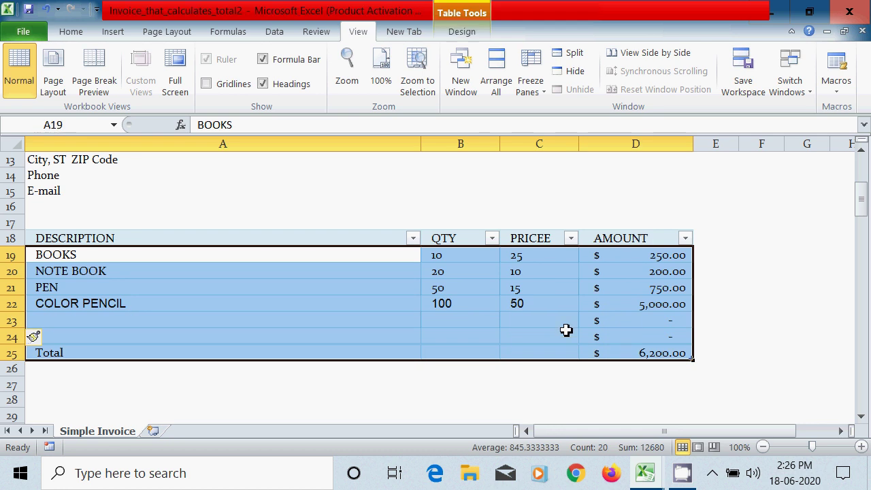
pyautogui.click(70, 32)
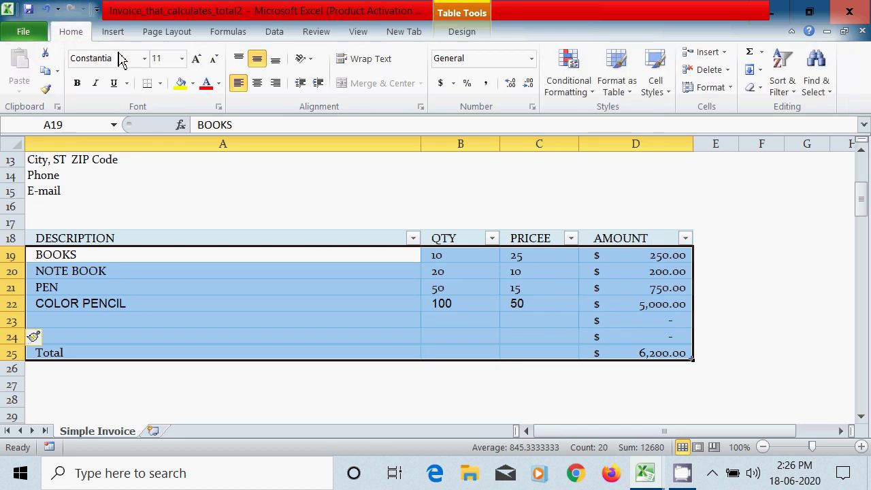
pyautogui.click(147, 63)
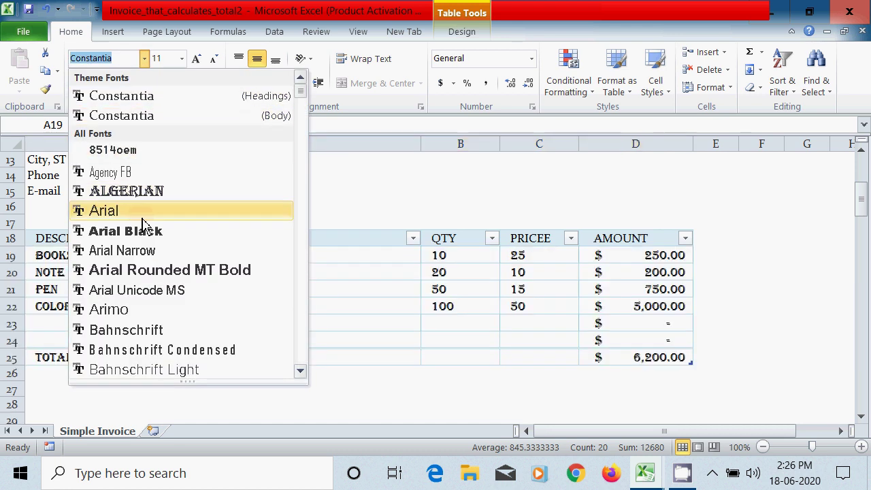
pyautogui.click(143, 238)
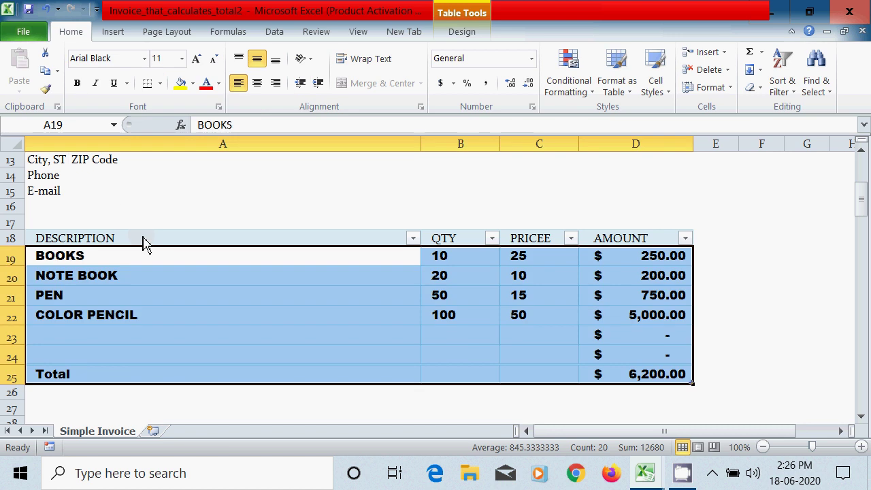
pyautogui.click(261, 194)
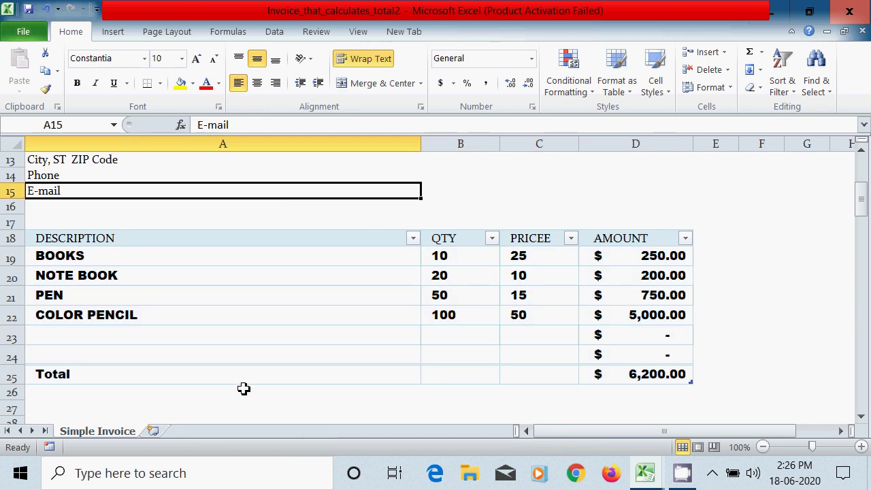
# Set A2:A15, the RAM & CO seller details down to E-mail, in Arial Black
pyautogui.scroll(4, 244, 389)
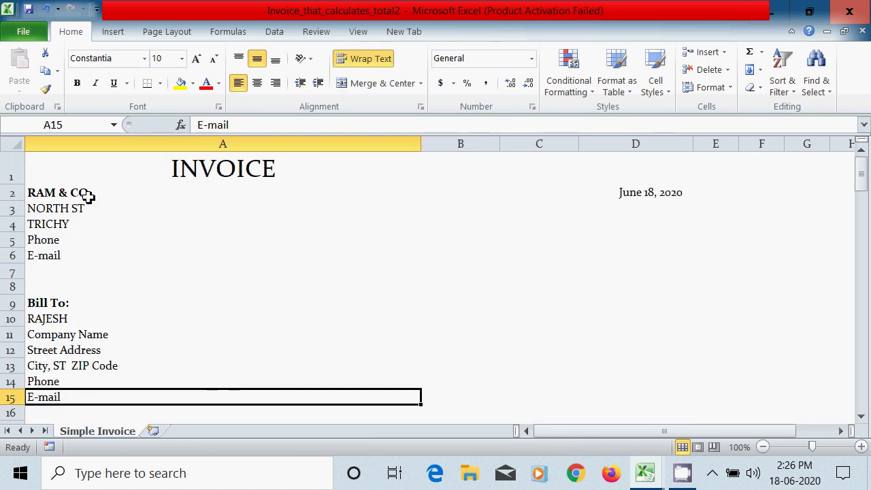
pyautogui.moveTo(89, 197); pyautogui.dragTo(188, 398)
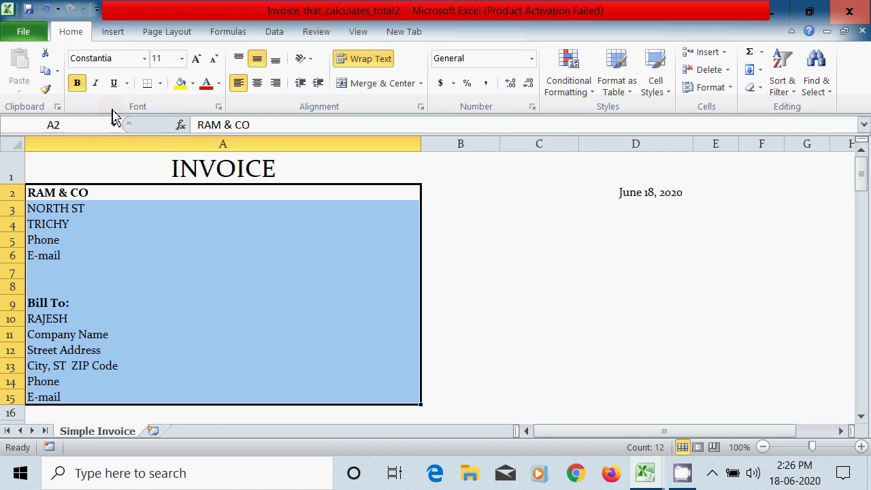
pyautogui.click(146, 60)
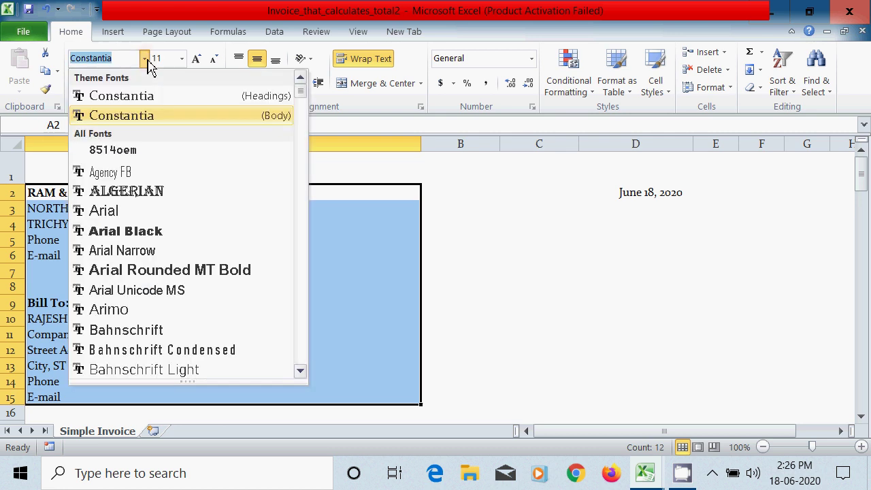
pyautogui.click(126, 230)
pyautogui.click(301, 275)
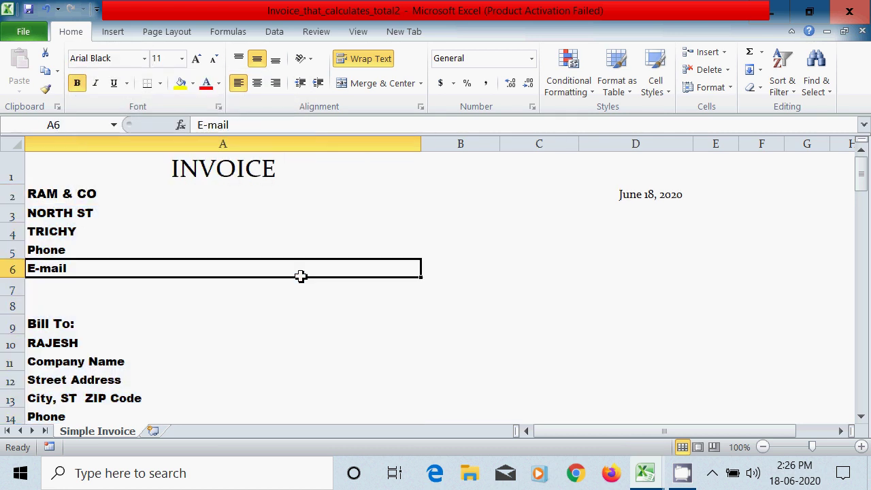
# Review the sheet and select the DESCRIPTION header to check its font
pyautogui.scroll(-3, 233, 311)
pyautogui.scroll(-3, 233, 311)
pyautogui.scroll(3, 234, 312)
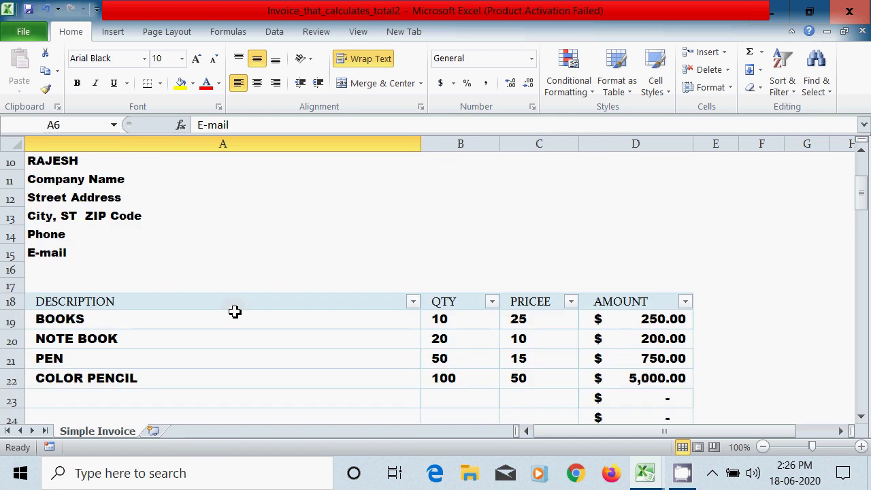
pyautogui.scroll(3, 235, 312)
pyautogui.scroll(-6, 234, 312)
pyautogui.scroll(2, 234, 311)
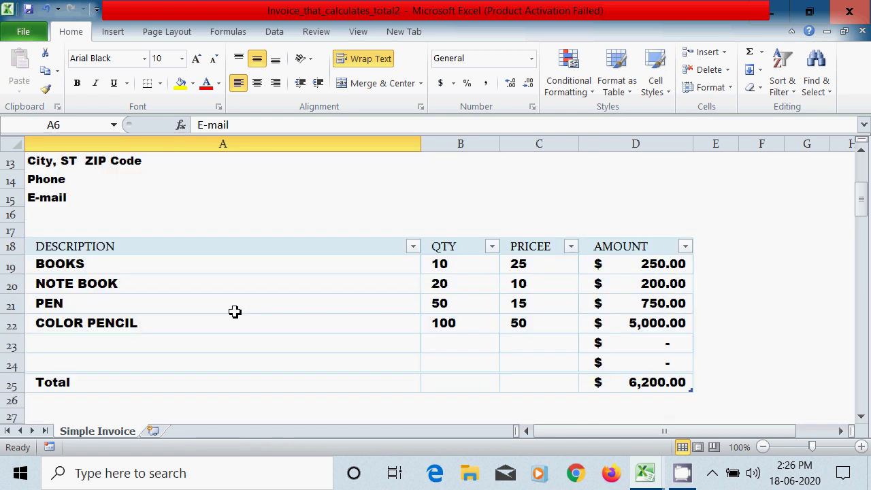
pyautogui.click(136, 245)
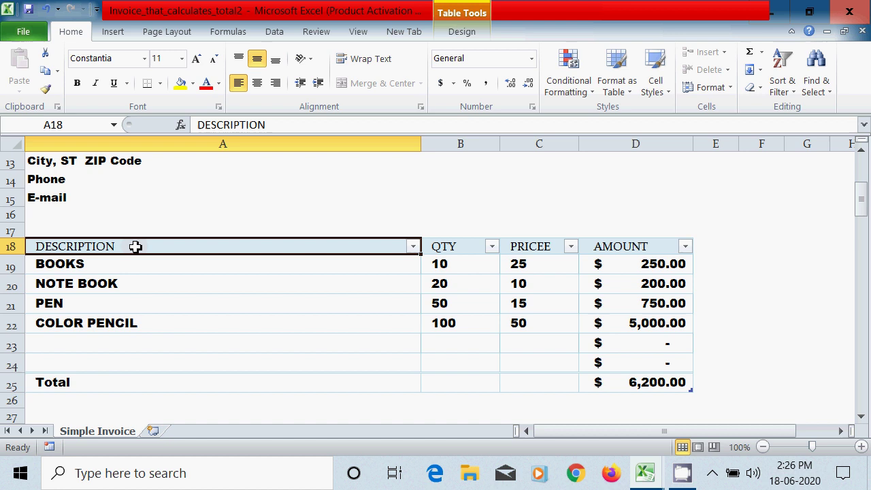
pyautogui.click(631, 246)
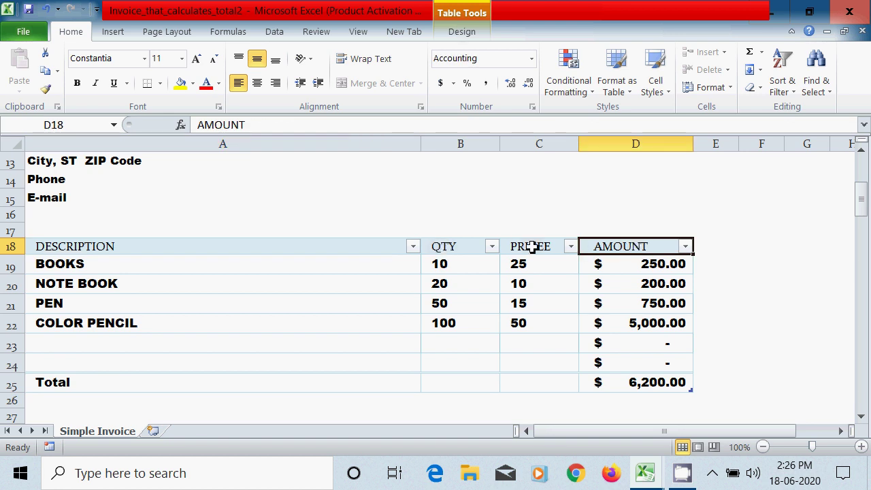
pyautogui.scroll(4, 375, 214)
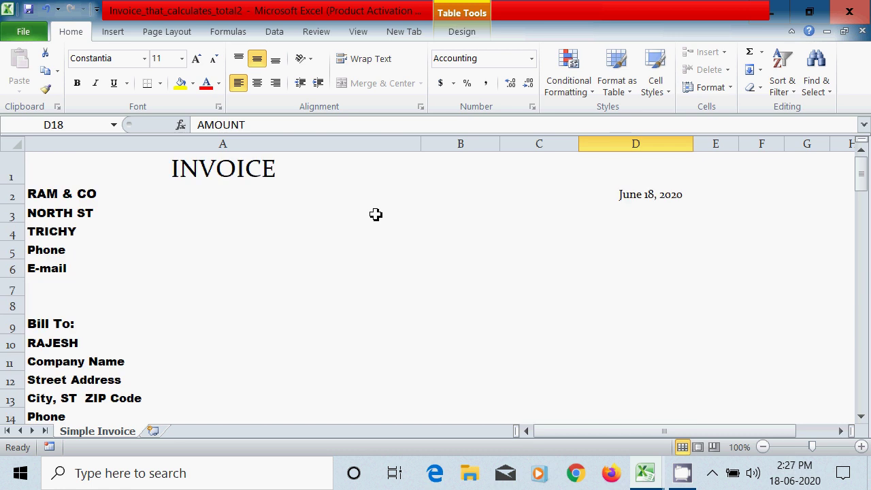
pyautogui.scroll(-4, 376, 214)
pyautogui.scroll(4, 376, 214)
pyautogui.scroll(-6, 243, 254)
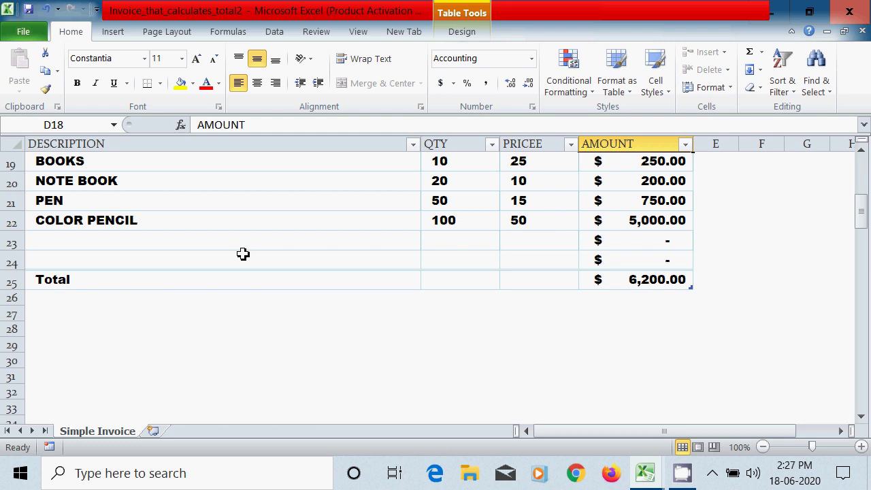
pyautogui.scroll(6, 243, 253)
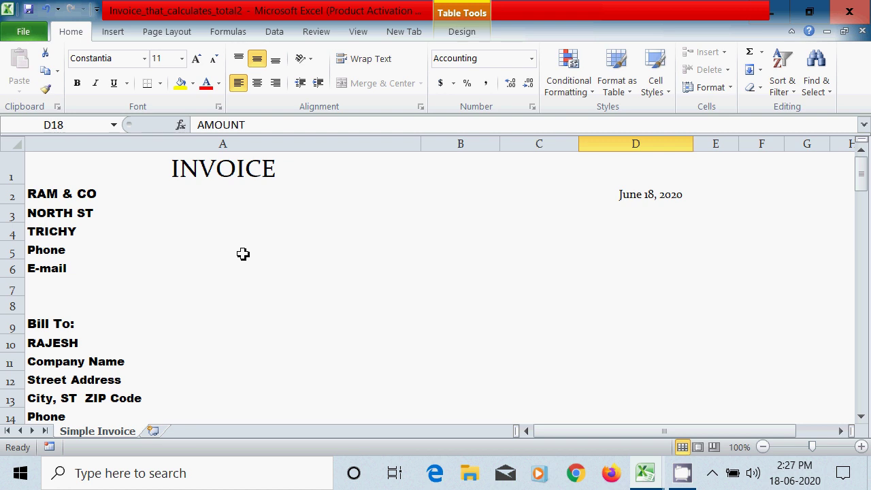
pyautogui.scroll(-4, 247, 266)
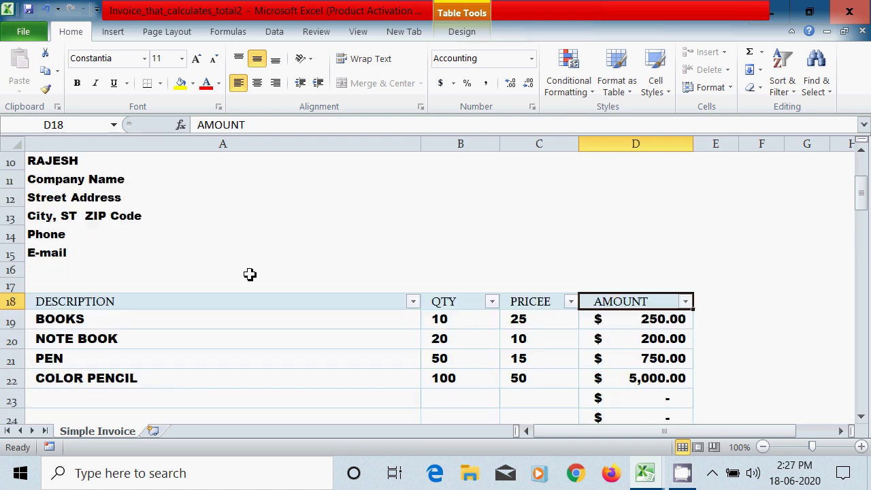
pyautogui.scroll(-1, 249, 274)
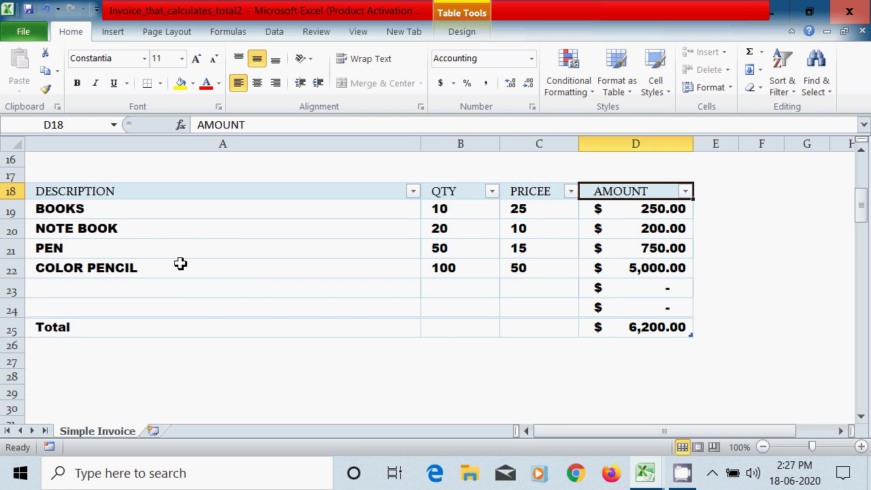